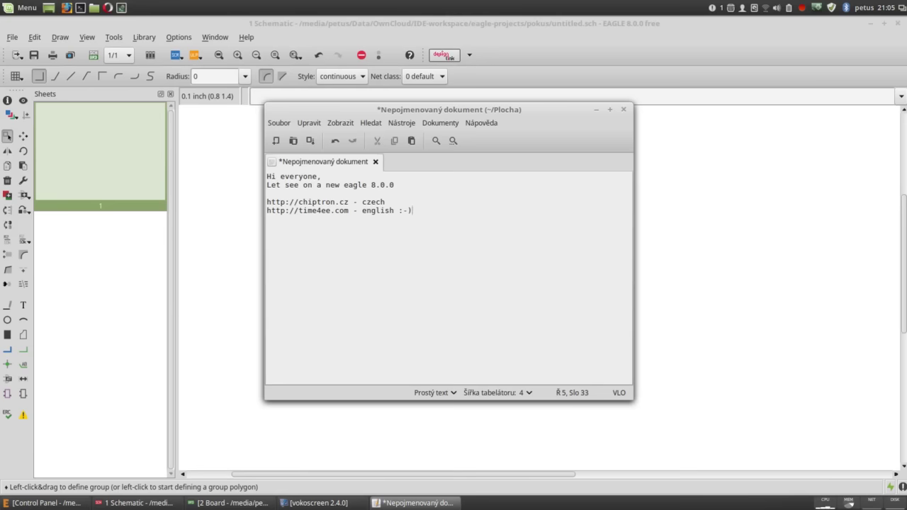
Step: Search the parts library for 'bc' and choose the BC547 transistor for placement
left_click(762, 270)
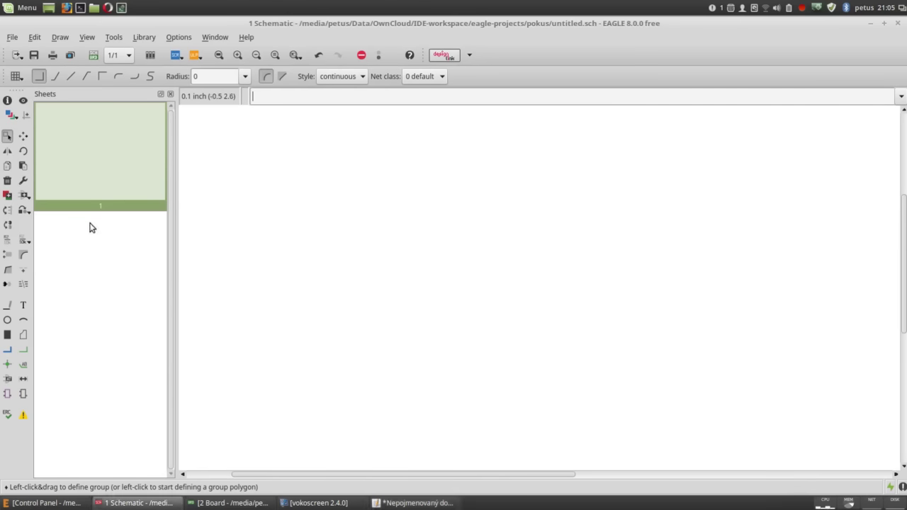
left_click(24, 196)
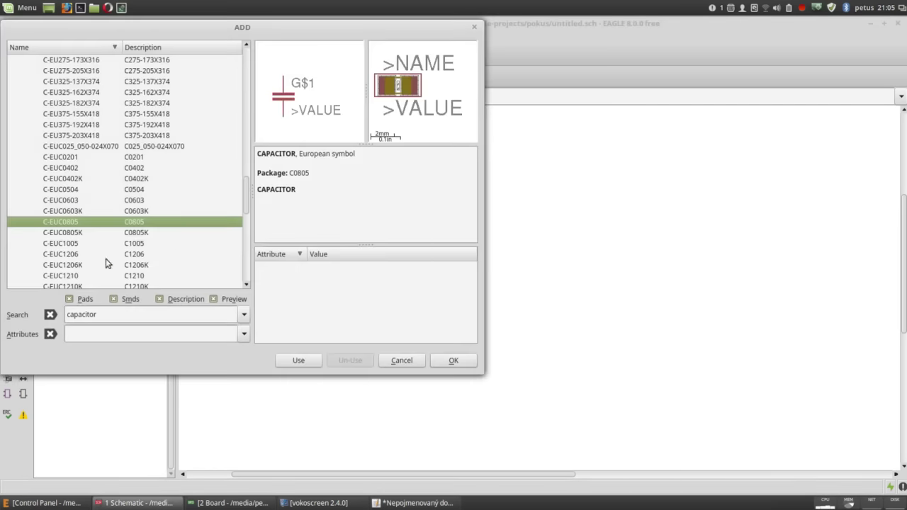
double_click(150, 314)
type("bc547")
left_click(51, 314)
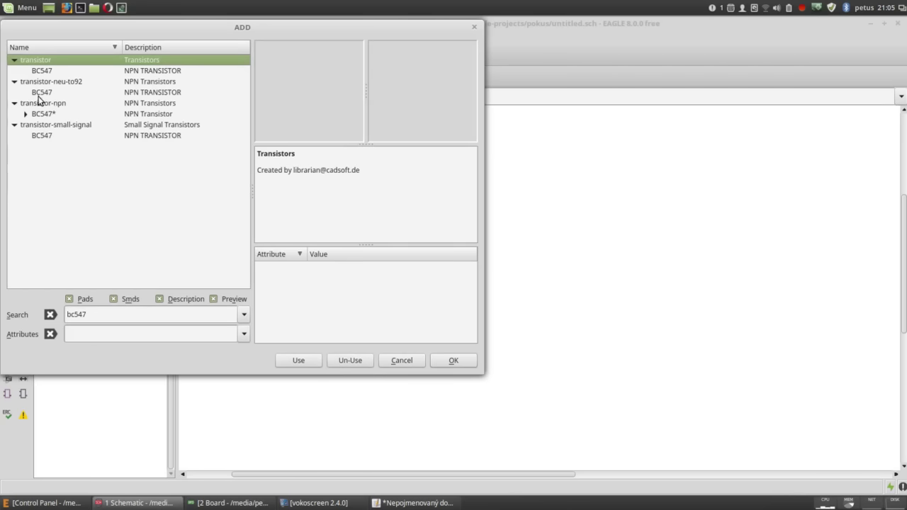
left_click(42, 71)
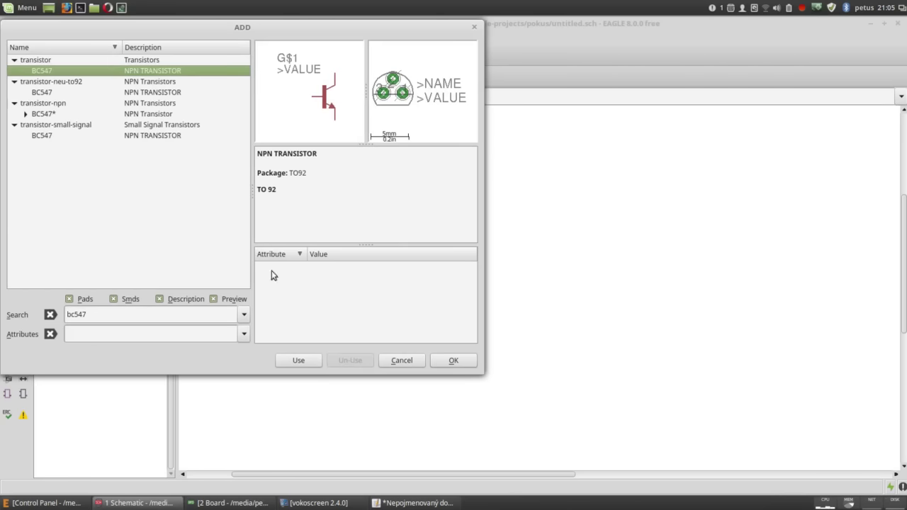
left_click(444, 362)
Step: Place BC547 T1 on the right and a mirrored T2 to its left
scroll(584, 310, "down", 3)
left_click(552, 324)
middle_click(483, 324)
left_click(438, 323)
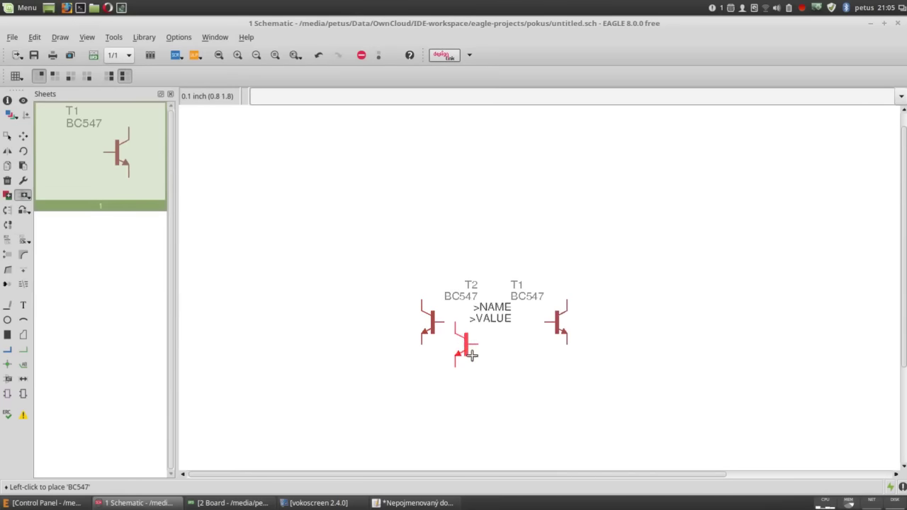
key("Escape")
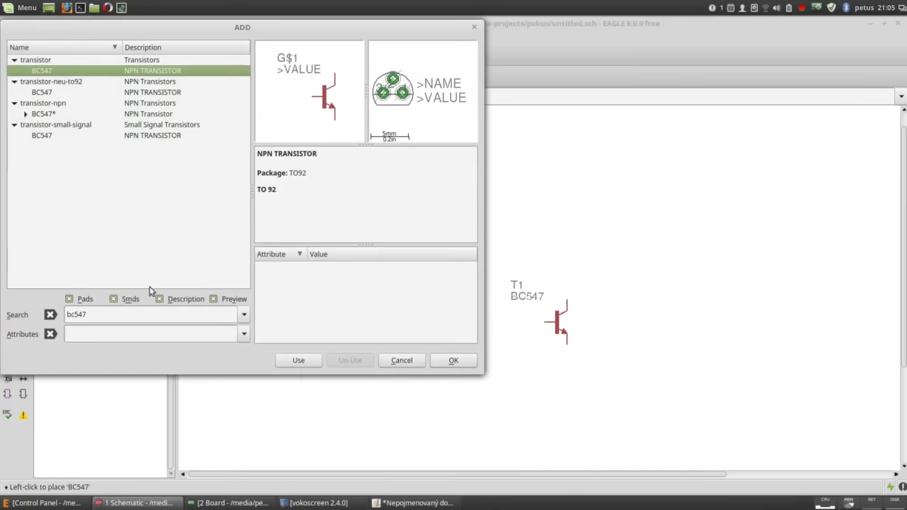
Step: Search the library for resistors and choose the rcl R-EU_ R0805 resistor
left_click_drag(102, 315, 42, 321)
type("resitor")
key("Return")
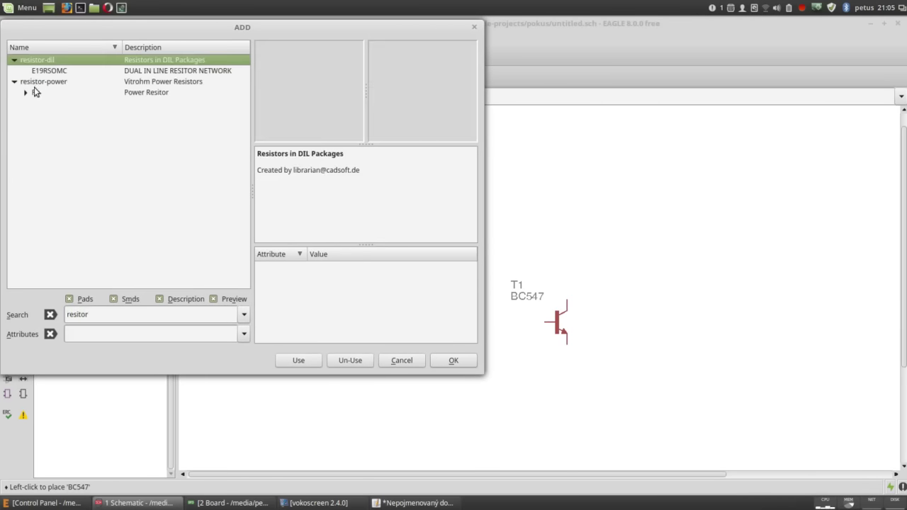
double_click(34, 92)
scroll(70, 121, "down", 5)
scroll(73, 138, "down", 5)
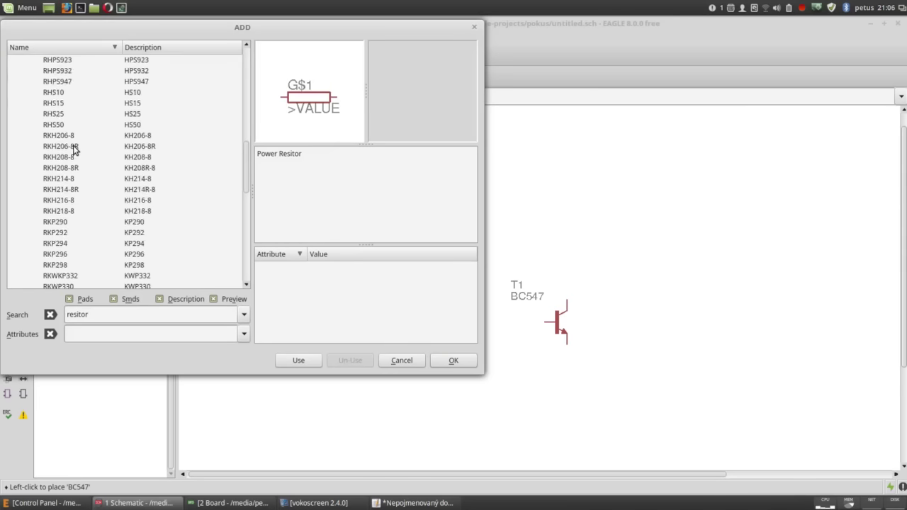
scroll(75, 148, "up", 12)
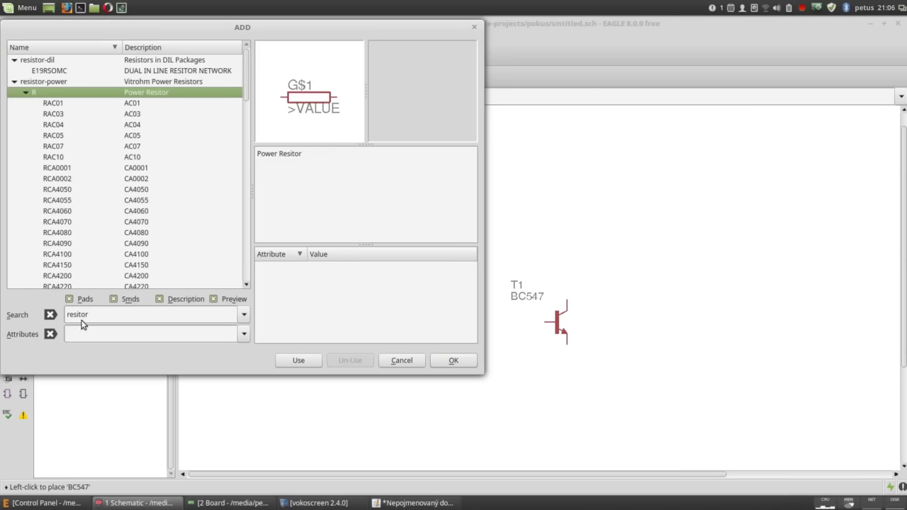
type("s")
key("Return")
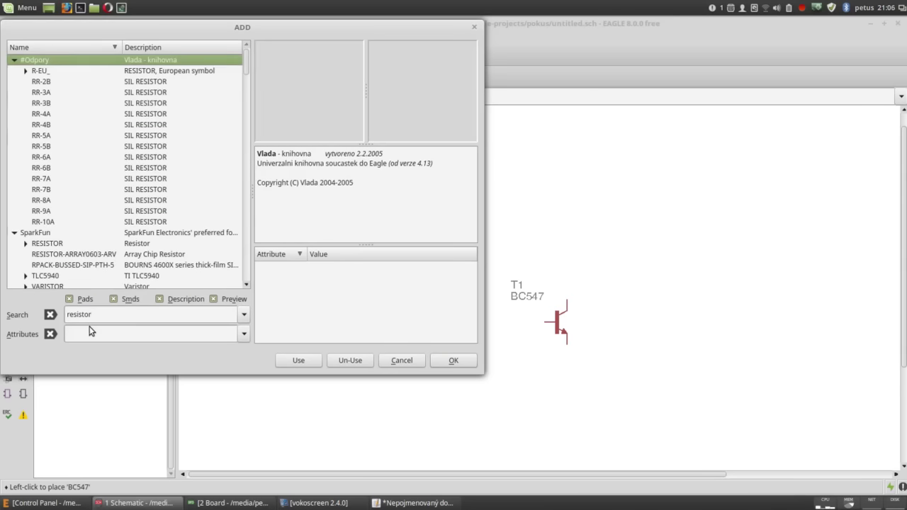
scroll(32, 173, "down", 6)
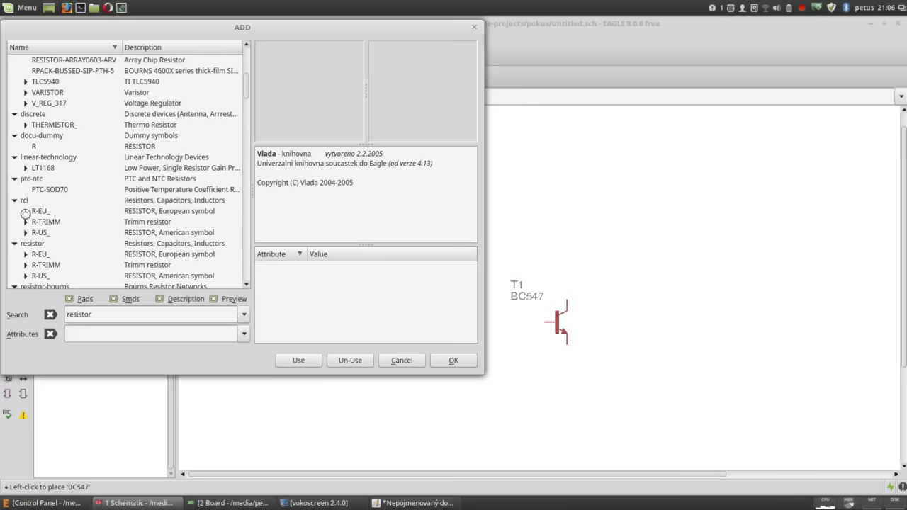
left_click(25, 211)
left_click(78, 259)
left_click(446, 363)
Step: Rotate the resistor vertical and place R1–R4 in a row above the transistors
right_click(433, 233)
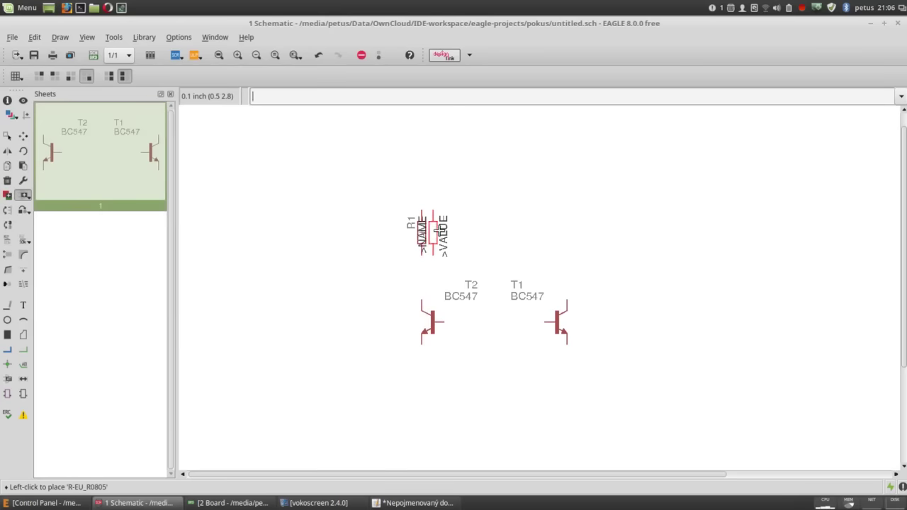
left_click(466, 232)
left_click(511, 233)
left_click(567, 232)
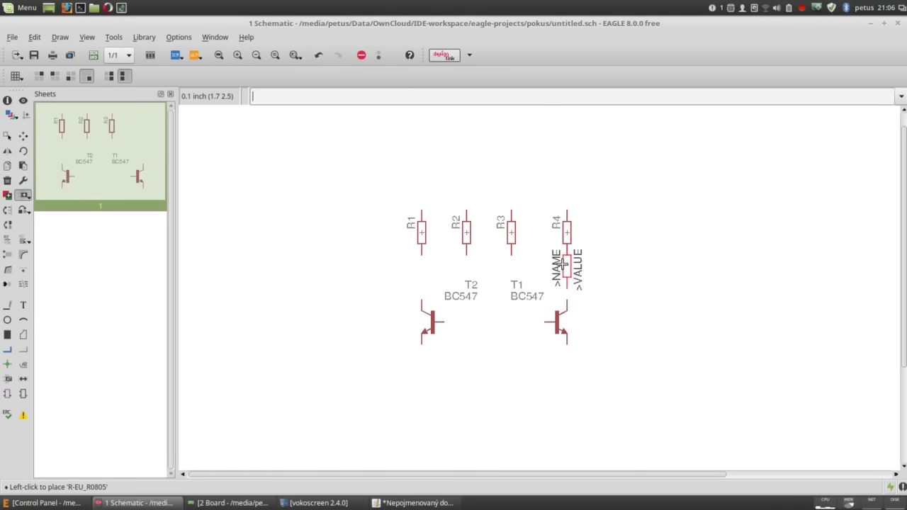
key("Escape")
Step: Add C-EUC0805 capacitors, placing C1 beside R1 and C2 beside R4
type("capa")
key("Return")
scroll(348, 260, "down", 5)
double_click(348, 260)
scroll(348, 291, "down", 5)
double_click(392, 320)
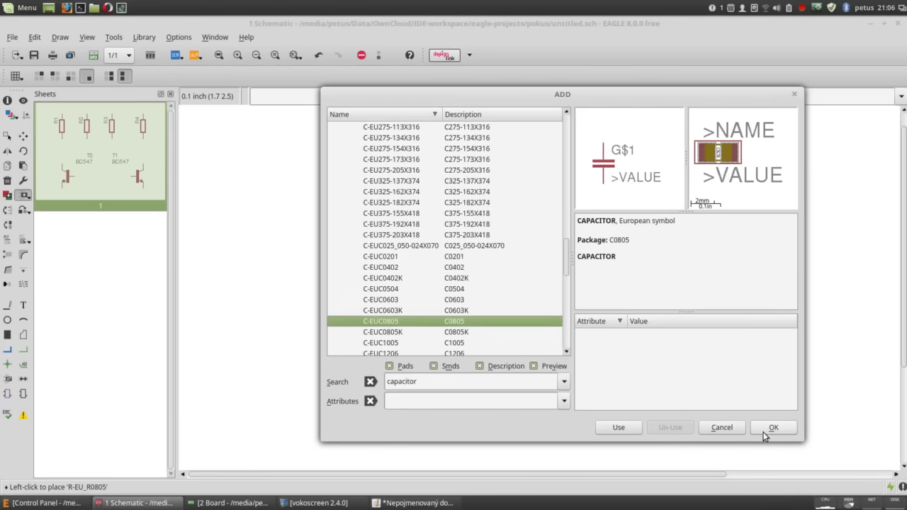
left_click(438, 270)
left_click(547, 275)
key("Escape")
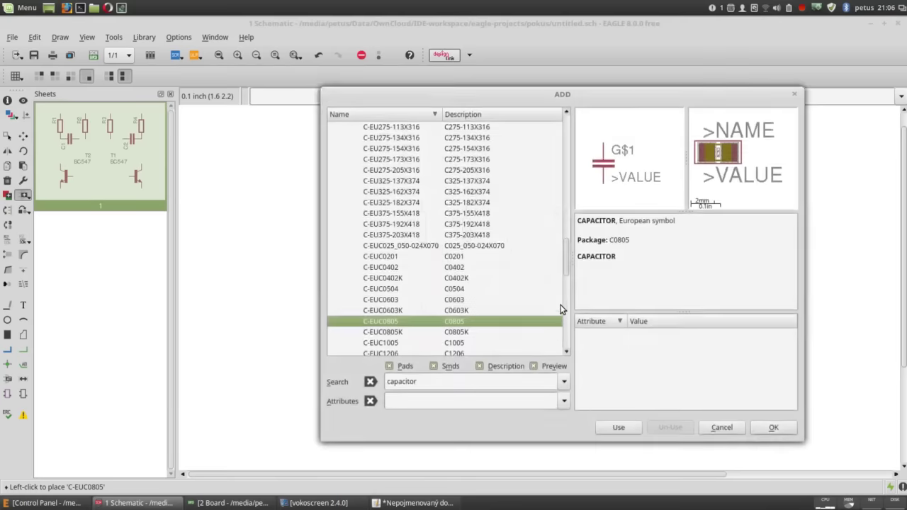
key("Escape")
Step: Wire the R1/C1 junction to T2's collector and R2 to T1's base
left_click(24, 352)
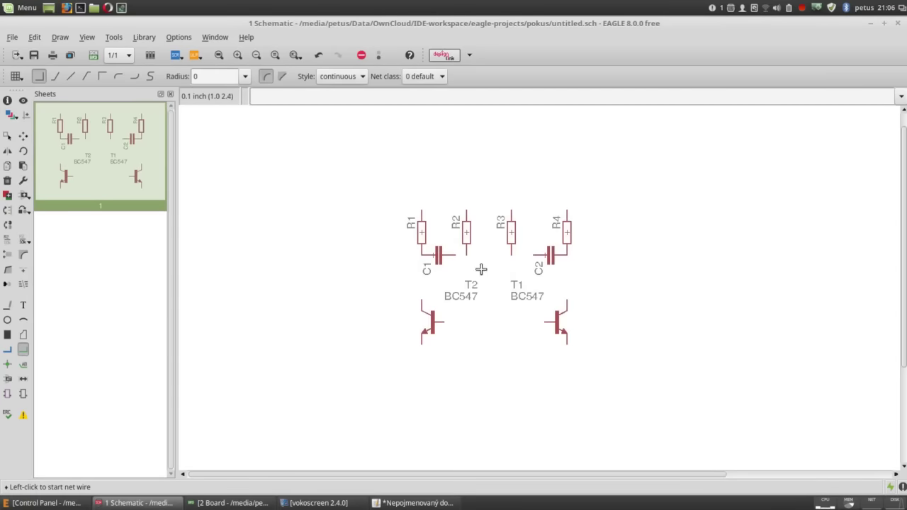
scroll(537, 277, "up", 2)
scroll(443, 259, "up", 2)
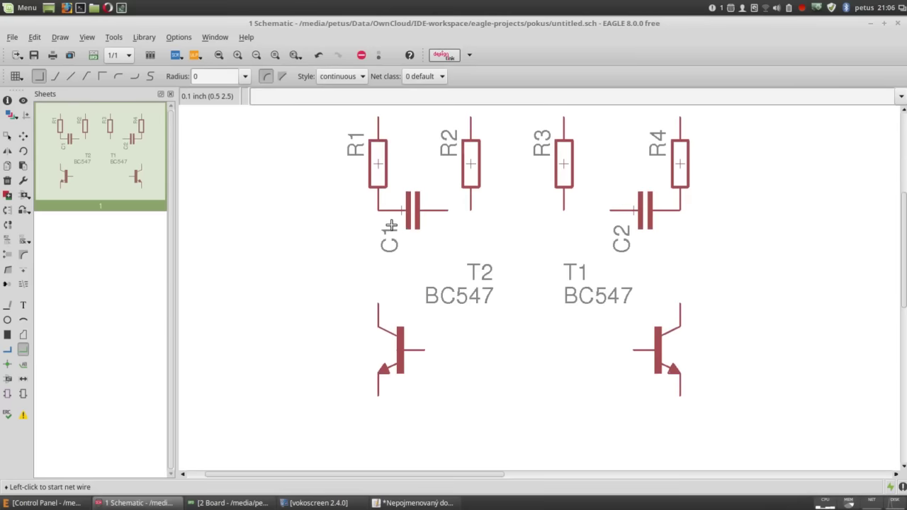
left_click(378, 211)
left_click(378, 303)
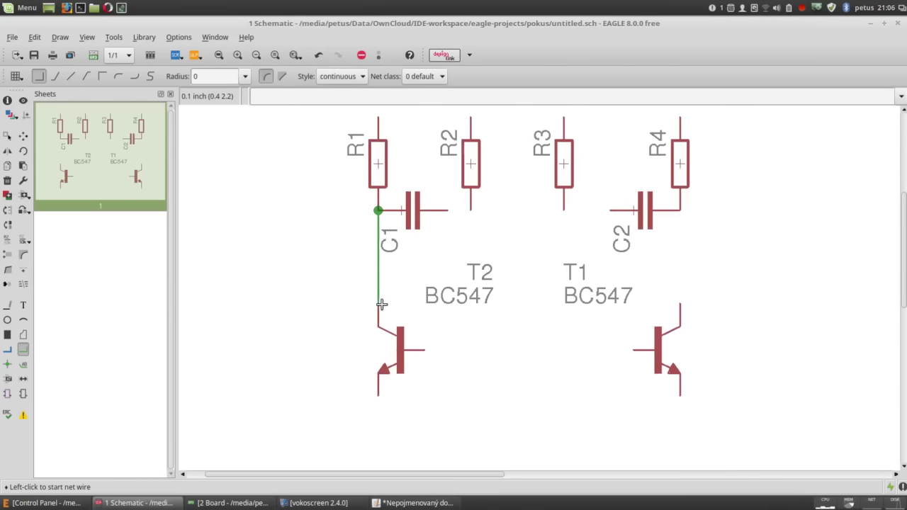
left_click(470, 210)
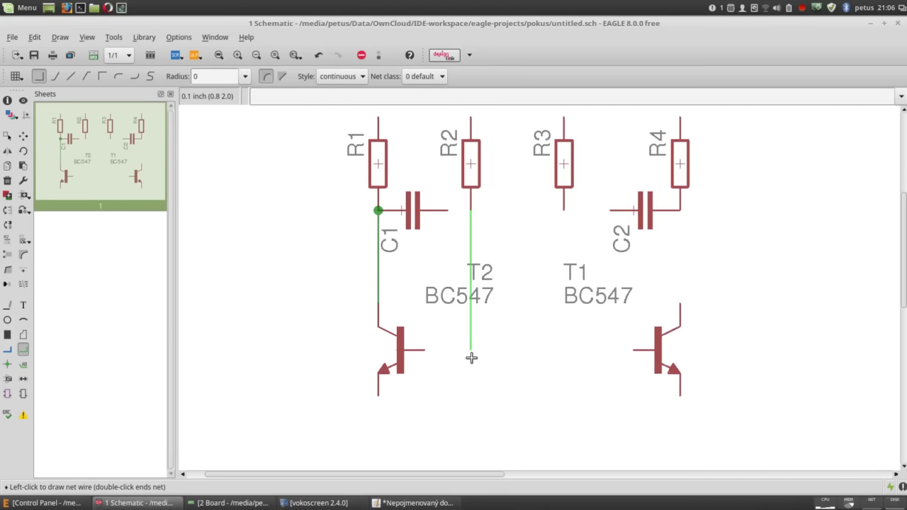
left_click(520, 348)
left_click(633, 350)
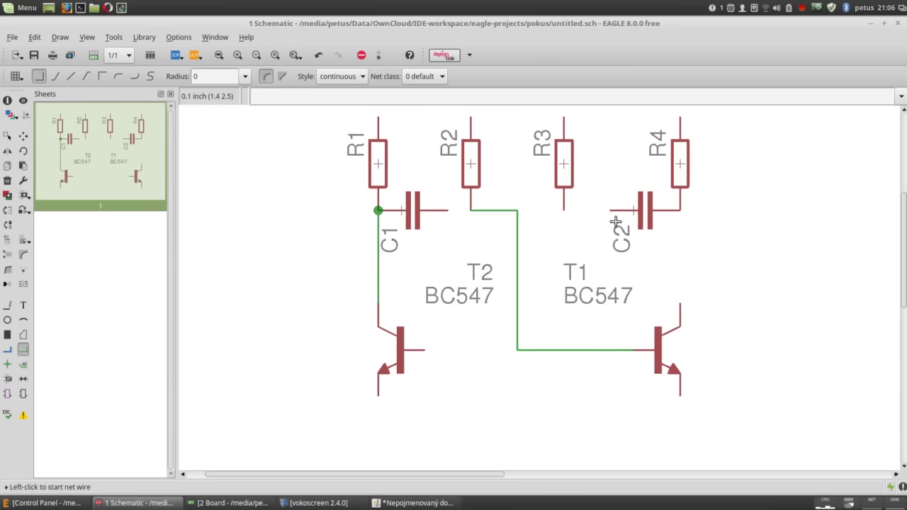
Step: Wire R3 to T2's base and join C1's right pin to R2
left_click(564, 210)
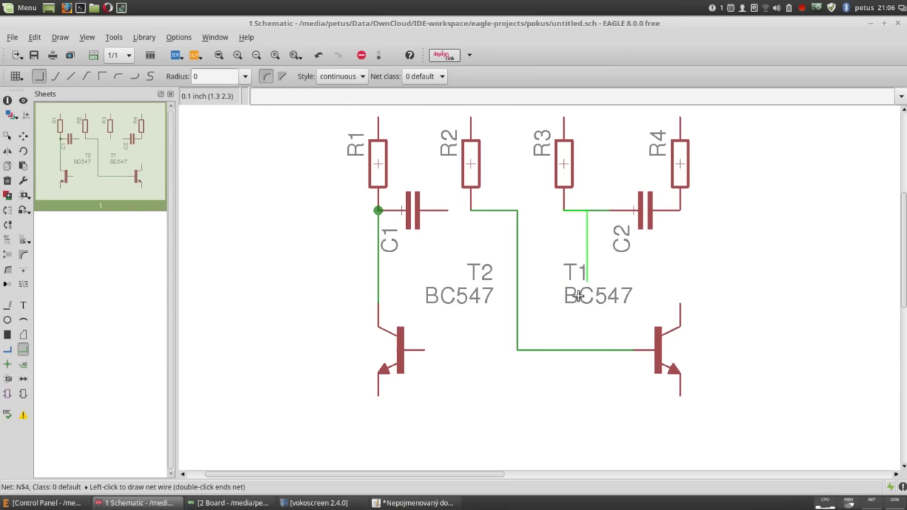
left_click(541, 325)
left_click(425, 349)
left_click(448, 211)
left_click(471, 210)
scroll(482, 267, "down", 3)
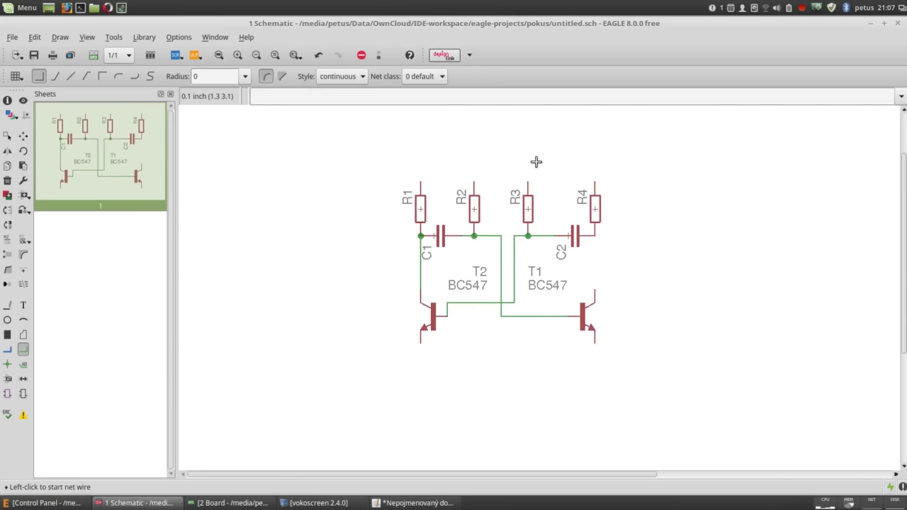
key("Escape")
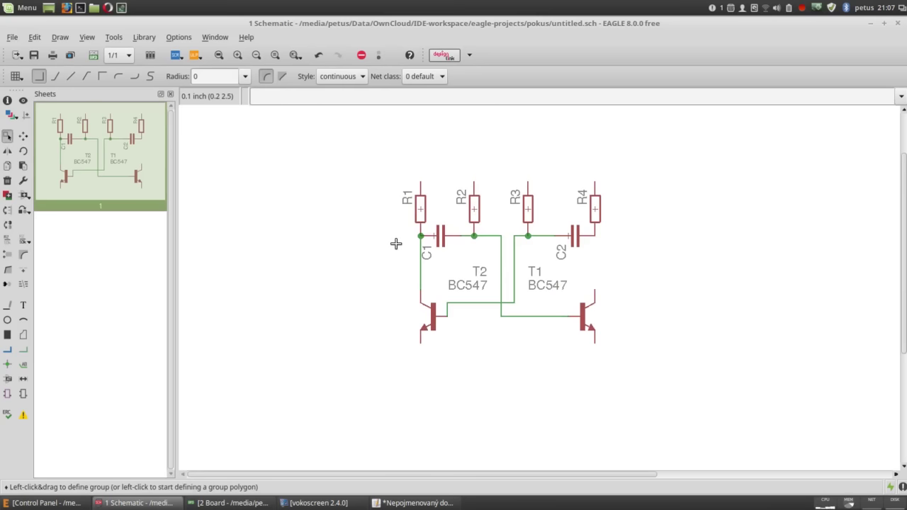
Step: Search 'vcc' and place the supply1 VCC symbol above R4
left_click(23, 194)
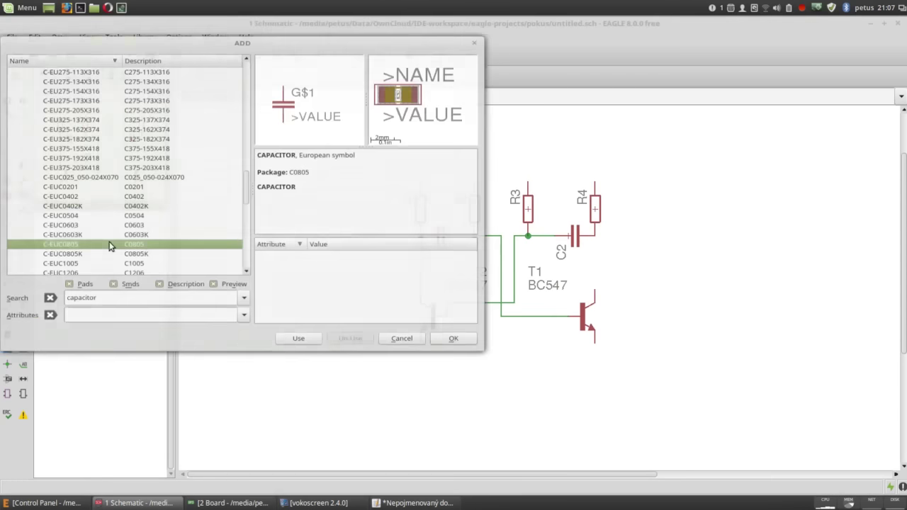
left_click_drag(111, 311, 13, 315)
type("vcc")
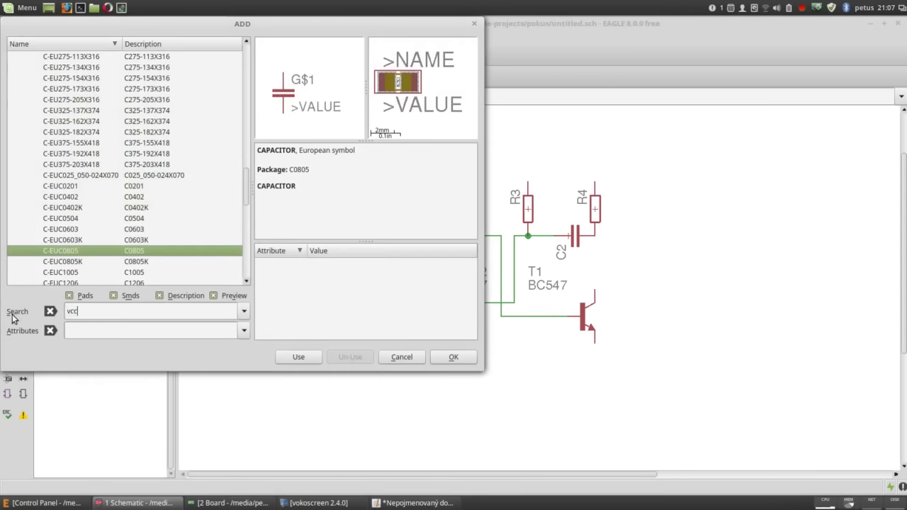
key("Return")
left_click(56, 100)
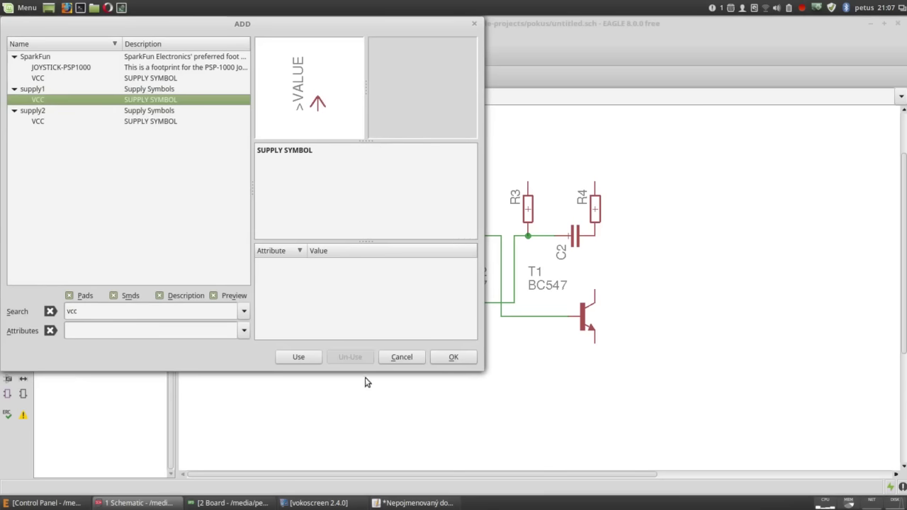
left_click(447, 358)
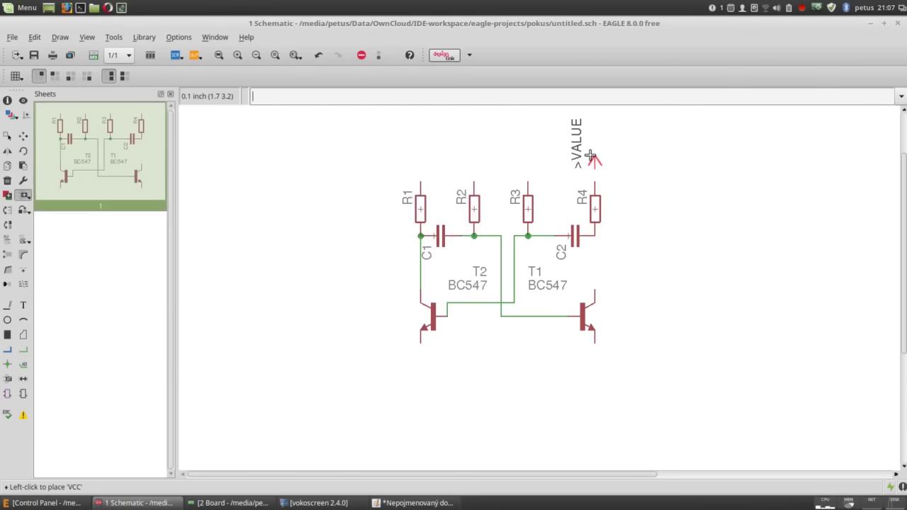
left_click(592, 153)
key("Escape")
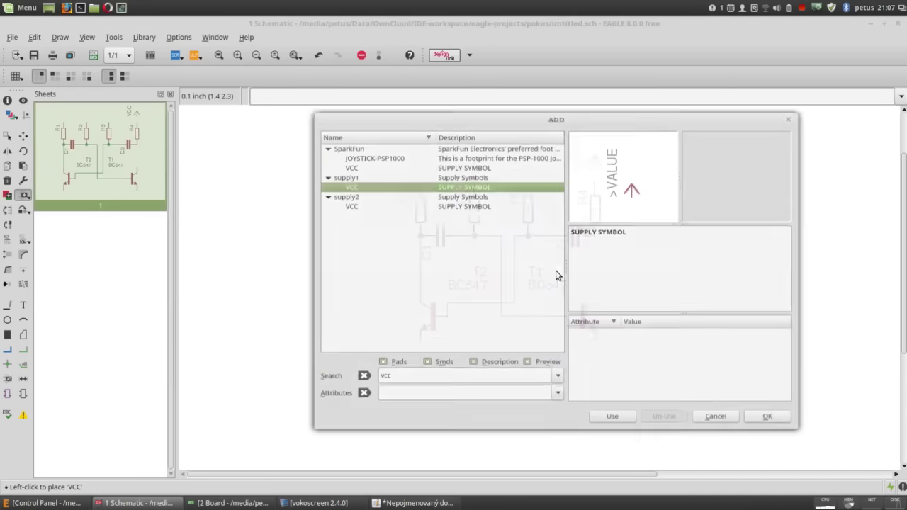
Step: Search 'gnd' and place the supply1 GND symbol below the transistors
double_click(407, 389)
type("gnd")
key("Return")
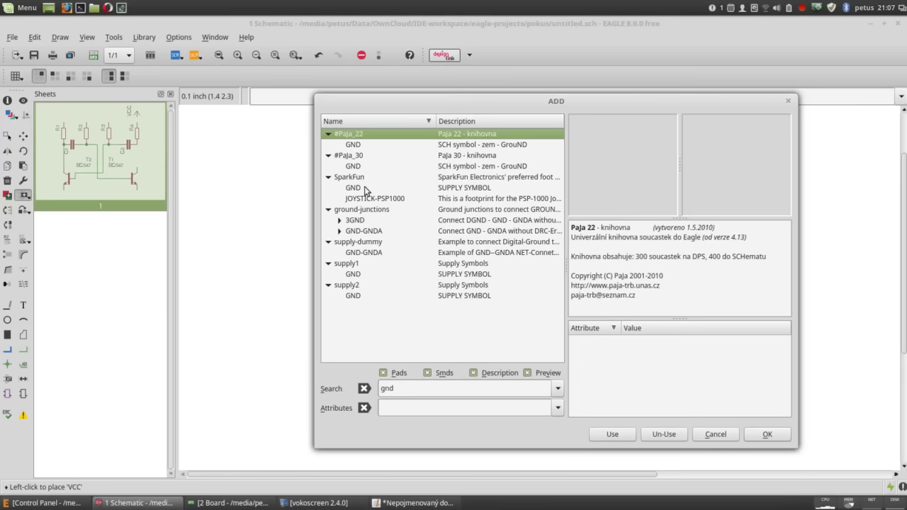
left_click(365, 274)
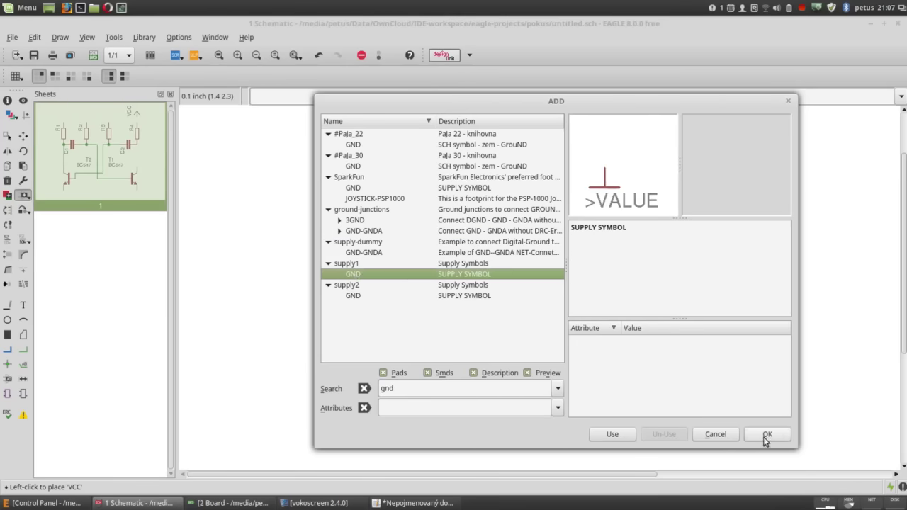
left_click(766, 435)
left_click(512, 369)
key("Escape")
key("Escape")
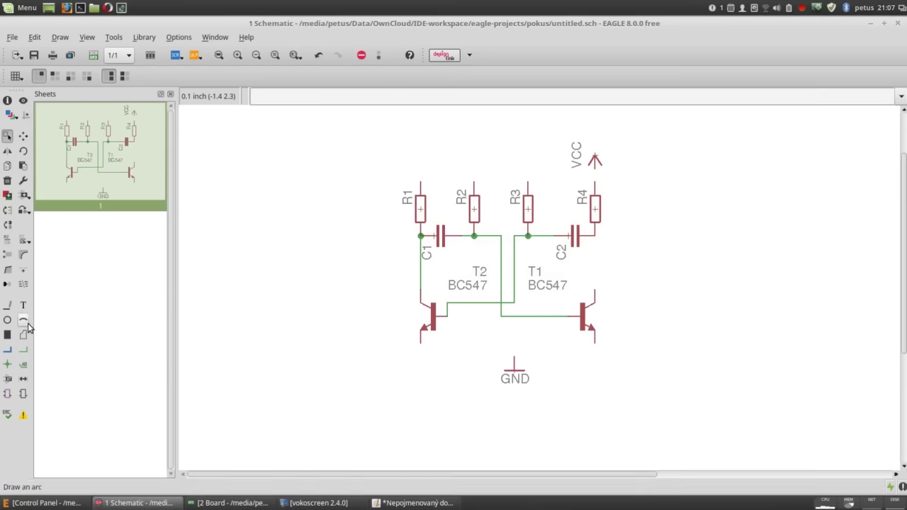
Step: Connect both T2 and T1 emitters to the GND symbol
left_click(23, 352)
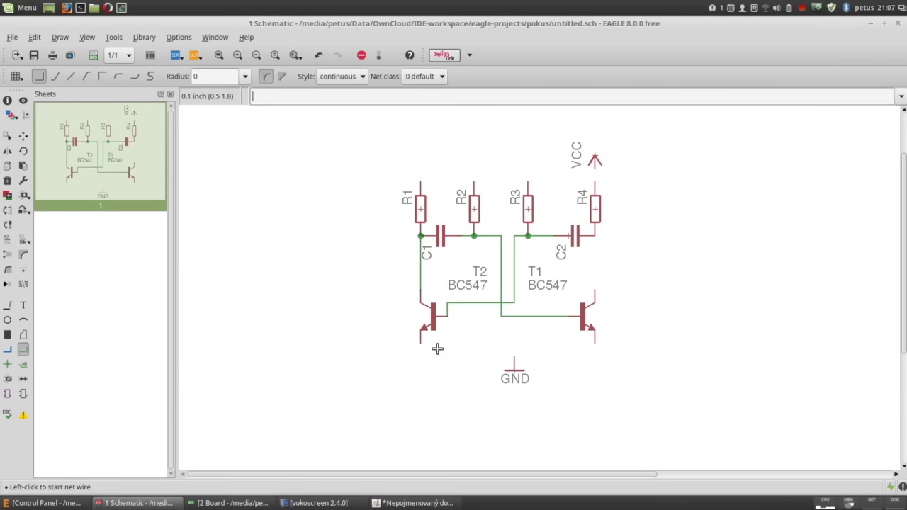
left_click(420, 343)
left_click(514, 358)
left_click(594, 343)
left_click(514, 343)
Step: Join the top pins of R1, R2, R3 and R4 into one net
left_click(421, 182)
left_click(473, 182)
left_click(473, 182)
left_click(527, 182)
double_click(595, 183)
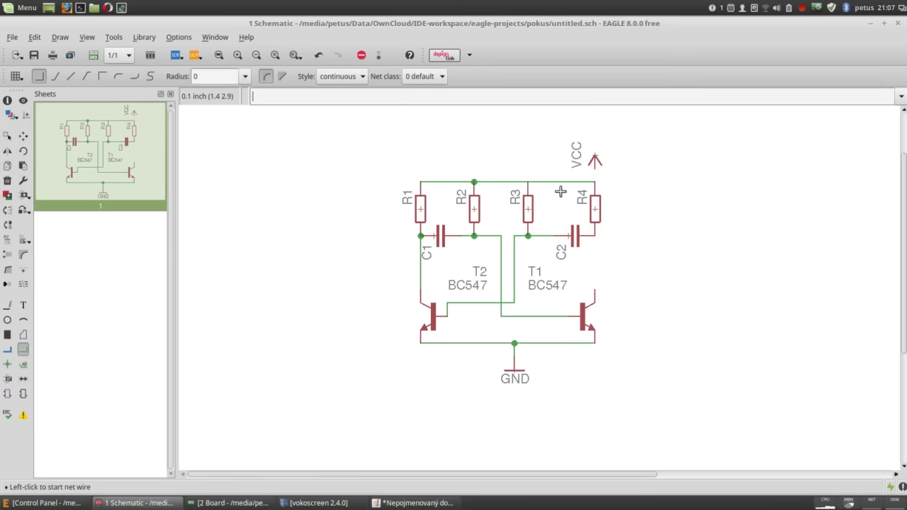
key("ctrl+z")
left_click(475, 182)
double_click(525, 183)
left_click(526, 182)
double_click(594, 181)
Step: Wire the VCC symbol to R4's top net and confirm merging it into VCC
left_click(594, 168)
double_click(595, 182)
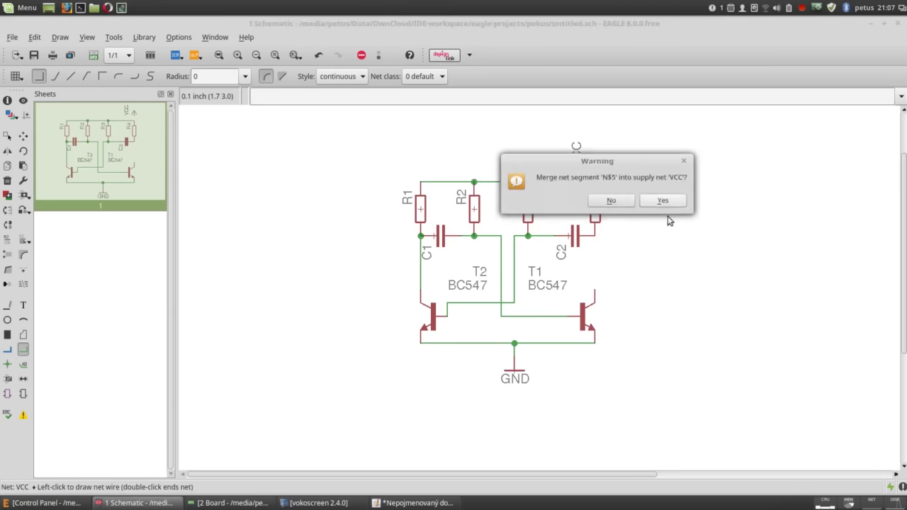
left_click(669, 204)
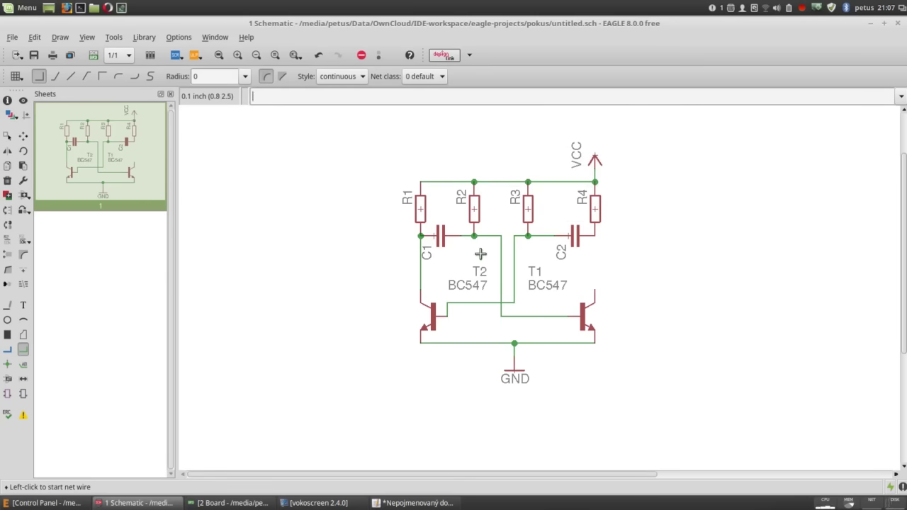
key("Escape")
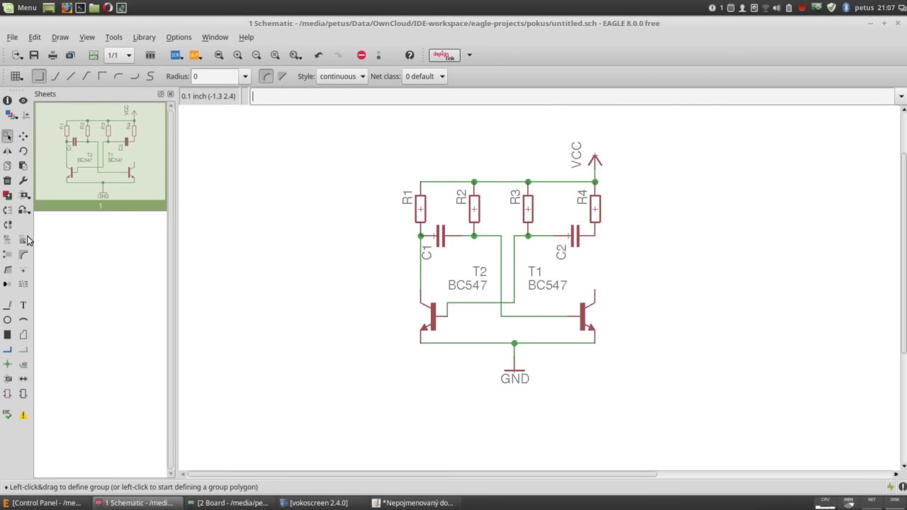
Step: Search 'pin', compare two-pin headers, and choose the M02PTH header
left_click(22, 195)
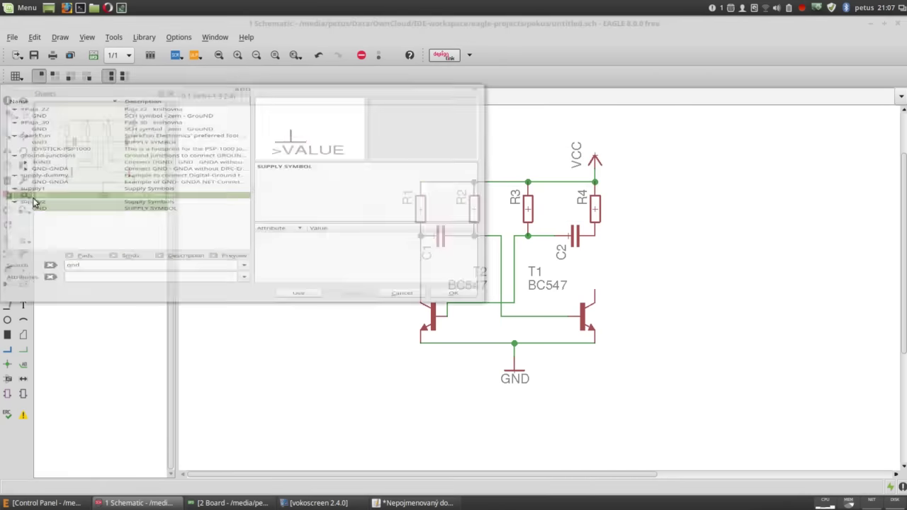
left_click(43, 315)
type("pin")
key("Return")
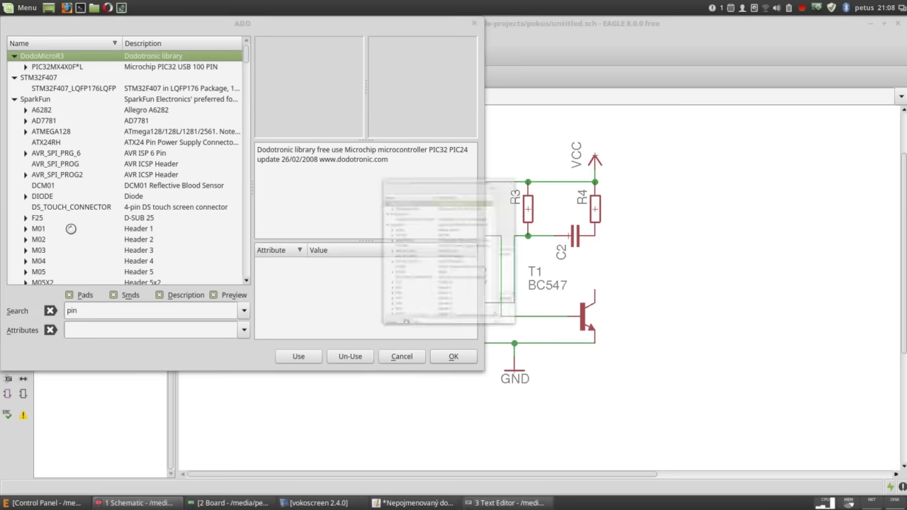
scroll(64, 208, "up", 2)
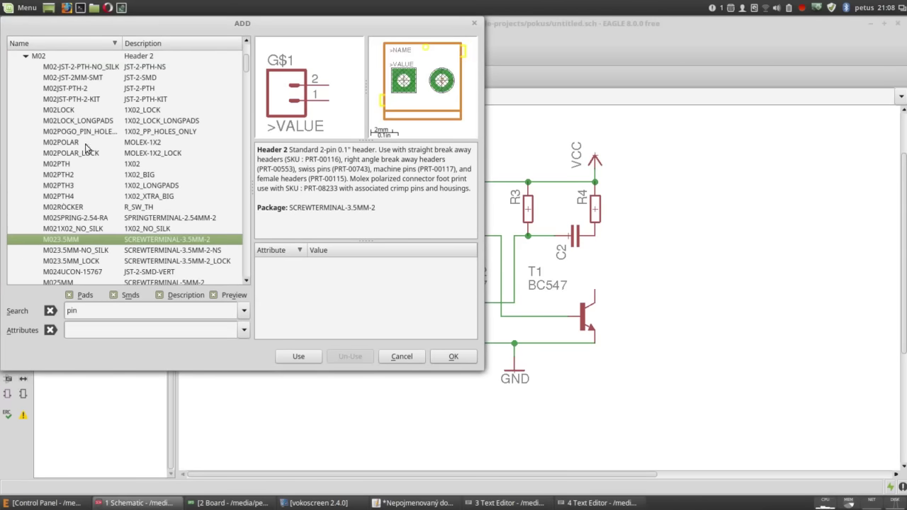
left_click(70, 250)
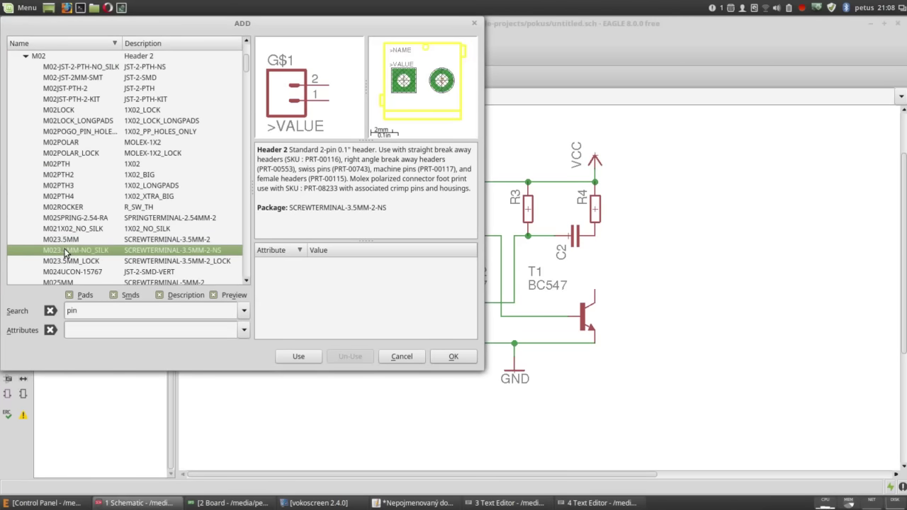
scroll(74, 246, "down", 1)
scroll(74, 247, "down", 1)
left_click(70, 221)
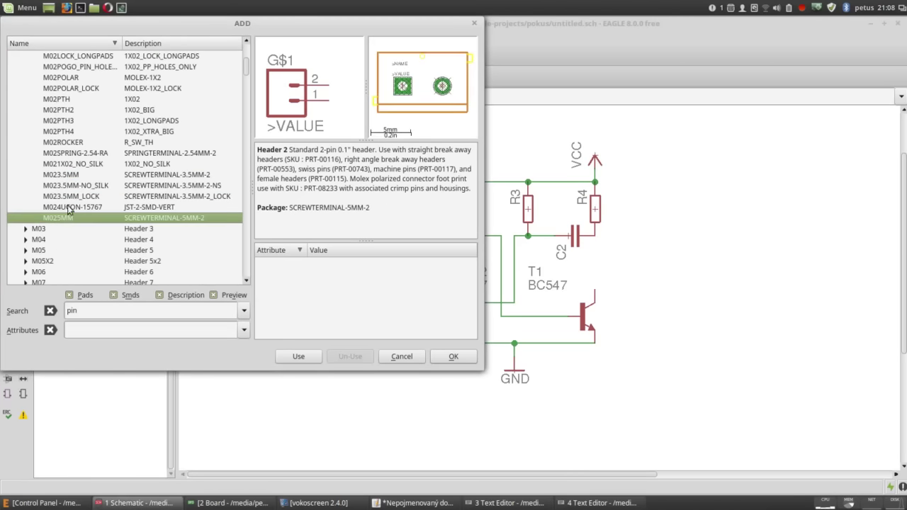
left_click(70, 196)
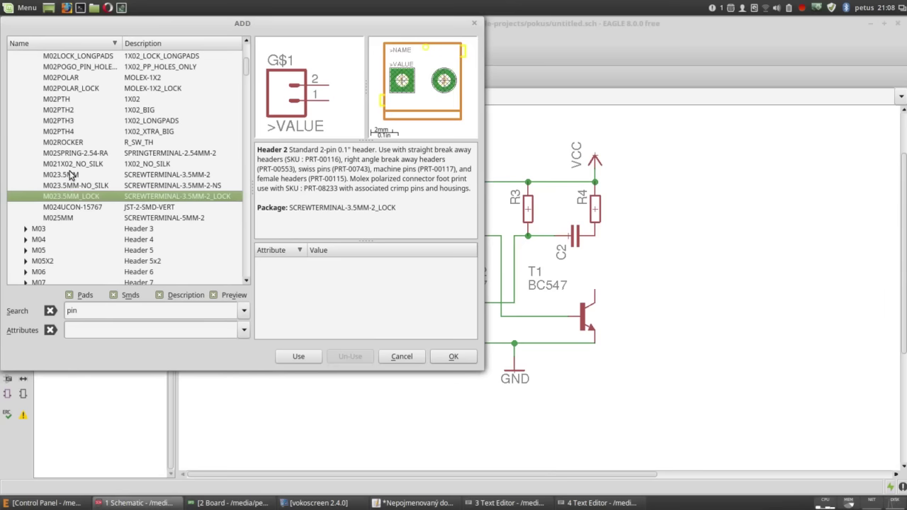
left_click(64, 100)
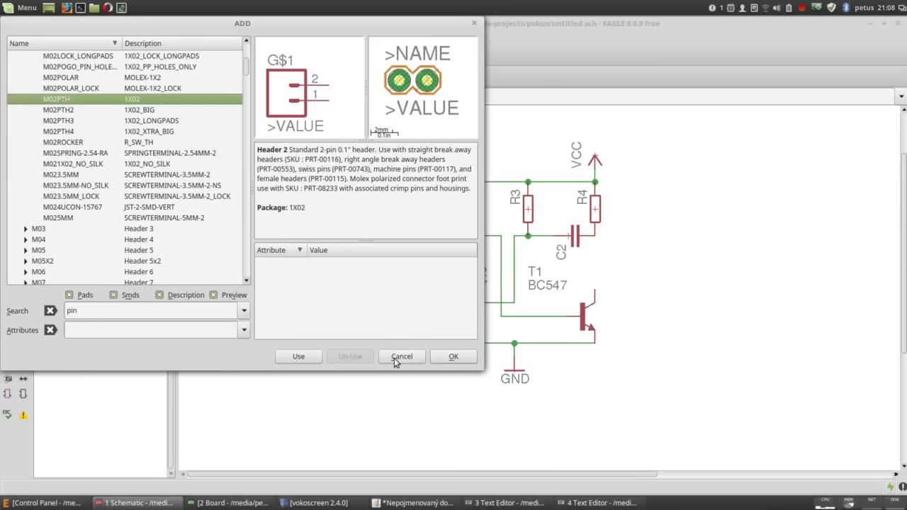
left_click(456, 360)
Step: Rotate the header twice and place it as JP1 right of the circuit
right_click(664, 264)
right_click(666, 264)
left_click(730, 252)
key("Escape")
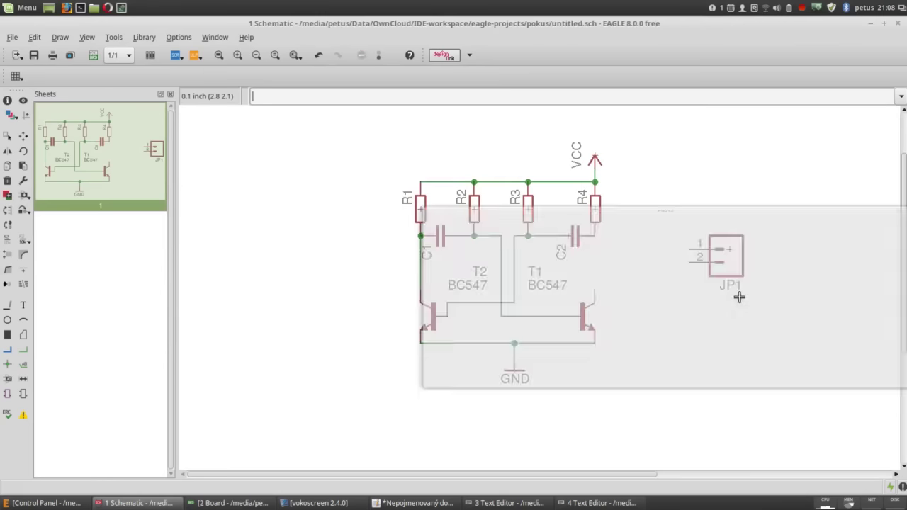
key("Escape")
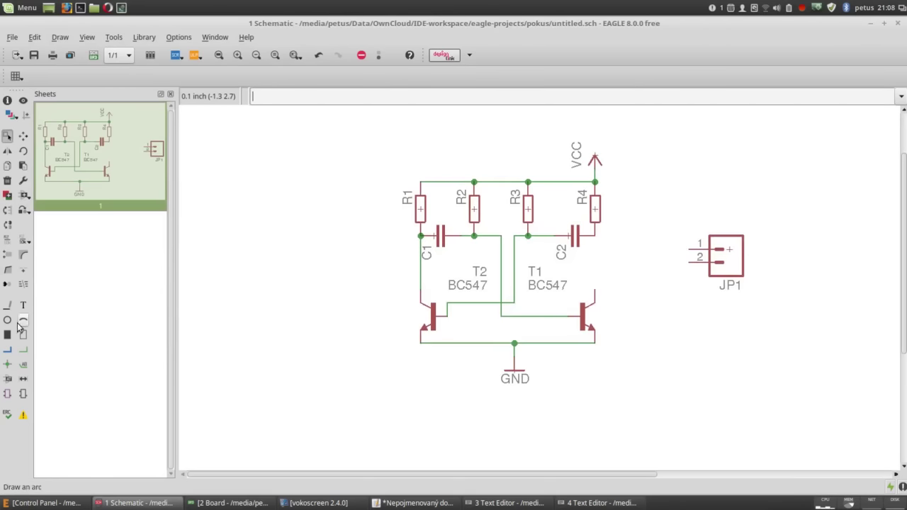
Step: Copy the GND symbol onto JP1 pin 2, then switch to the board layout
left_click(23, 349)
left_click(515, 370)
left_click(687, 277)
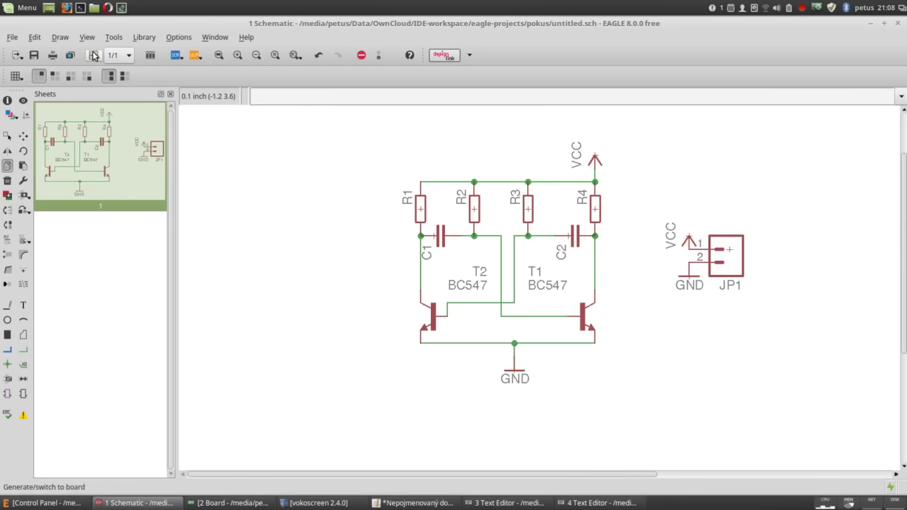
left_click(94, 55)
scroll(415, 279, "down", 2)
Step: Move T1 into the board outline, rotated to 270 degrees
scroll(411, 300, "down", 2)
scroll(411, 300, "down", 3)
scroll(423, 332, "up", 3)
scroll(424, 332, "up", 1)
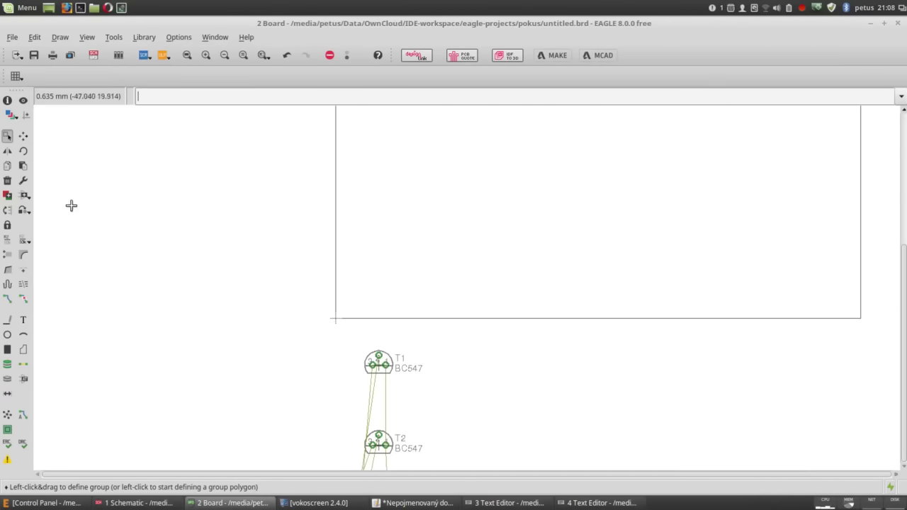
left_click(23, 137)
left_click(378, 362)
right_click(492, 217)
right_click(452, 214)
right_click(432, 212)
left_click(420, 211)
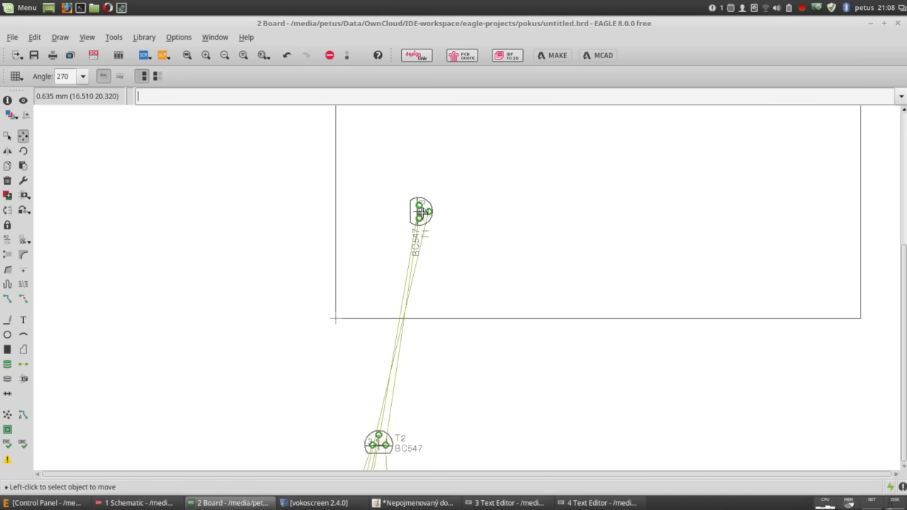
Step: Place T2 rotated 90 degrees beside T1, then shift T1 further right
left_click(384, 465)
right_click(366, 237)
left_click(380, 220)
left_click_drag(420, 212, 440, 214)
left_click(438, 219)
left_click(502, 213)
Step: Bring the five stacked resistors from below into a row inside the board
scroll(478, 263, "down", 2)
scroll(464, 379, "down", 2)
left_click(427, 379)
left_click(450, 229)
left_click(426, 390)
left_click(472, 238)
left_click(426, 403)
left_click(496, 233)
left_click_drag(426, 418, 451, 287)
mouse_move(425, 427)
left_mouse_down()
mouse_move(475, 293)
mouse_move(500, 298)
left_mouse_up()
Step: Move JP1 inside the board, dismissing the error message
scroll(452, 444, "down", 1)
left_click(452, 444)
left_click(514, 432)
left_click(522, 277)
Step: Place R1 vertically at the lower left and move R4 lower on the board
scroll(489, 287, "up", 4)
left_click(347, 154)
right_click(306, 333)
left_click(306, 333)
left_click(343, 360)
left_click(467, 341)
Step: Set the layout background to black in the user interface options
left_click(179, 37)
left_click(199, 77)
left_click(245, 56)
left_click(341, 269)
Step: Place R2 vertically beside R1 with C1 between them
scroll(355, 283, "up", 1)
left_click(430, 175)
right_click(345, 346)
left_click(342, 342)
left_click(445, 398)
left_click(317, 316)
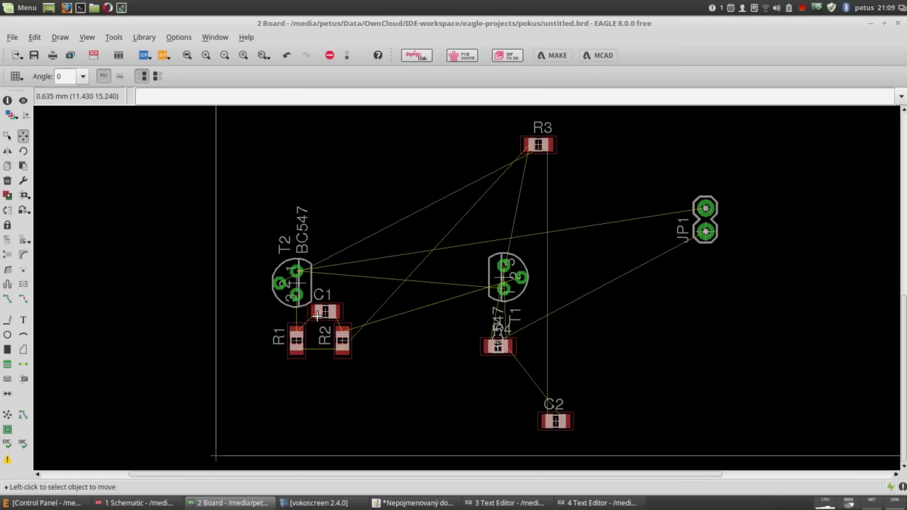
left_click(317, 316)
left_click(321, 311)
left_click(331, 329)
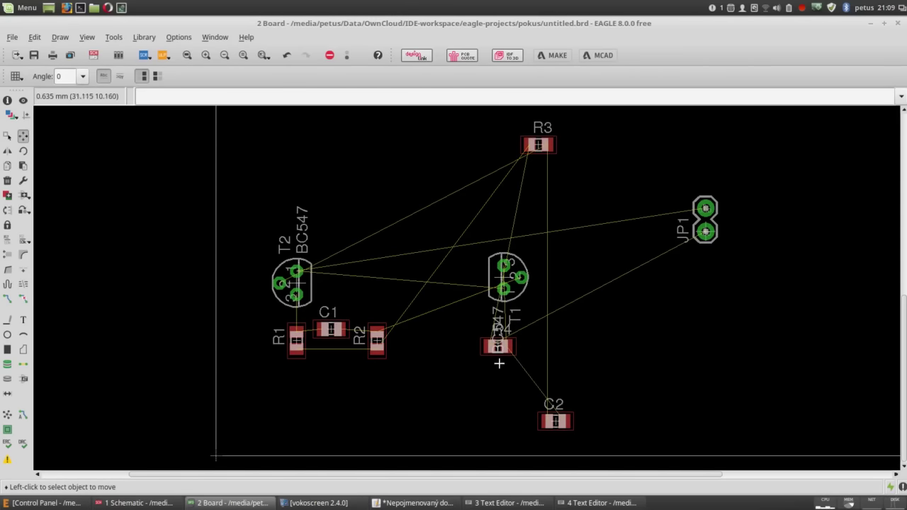
Step: Place R4 and R3 vertically above T1 with C2 between them
left_click(498, 346)
right_click(454, 234)
left_click(503, 208)
left_click(538, 145)
right_click(461, 177)
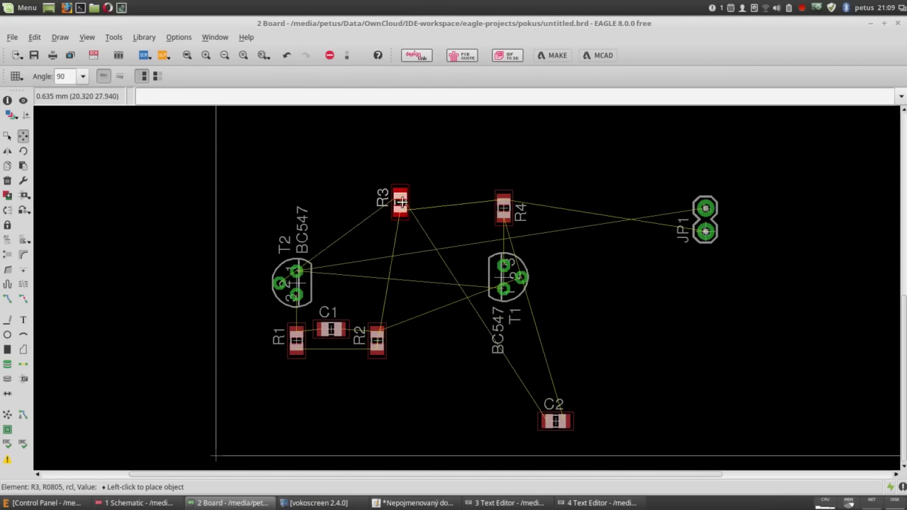
left_click(423, 208)
left_click(555, 422)
left_click(457, 223)
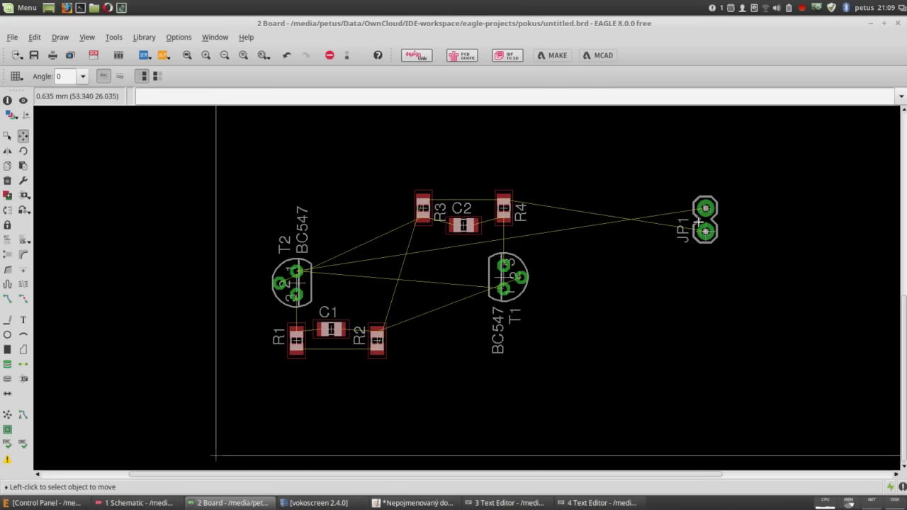
Step: Turn JP1 horizontal and place it above R3 and R4
left_click(699, 222)
right_click(439, 156)
left_click(423, 151)
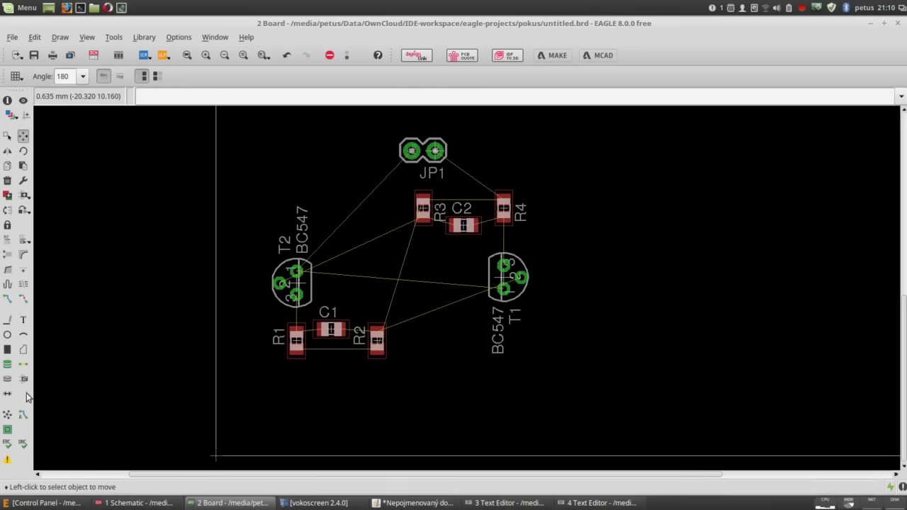
Step: Route top traces from T2 pad 3 to R1, R1 to C1, and C1 to R2
left_click(8, 302)
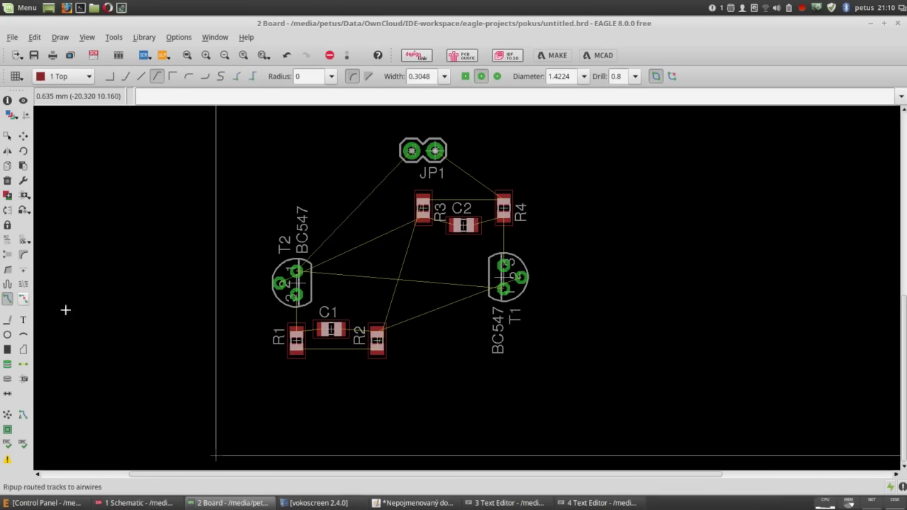
scroll(310, 286, "up", 2)
scroll(275, 307, "down", 1)
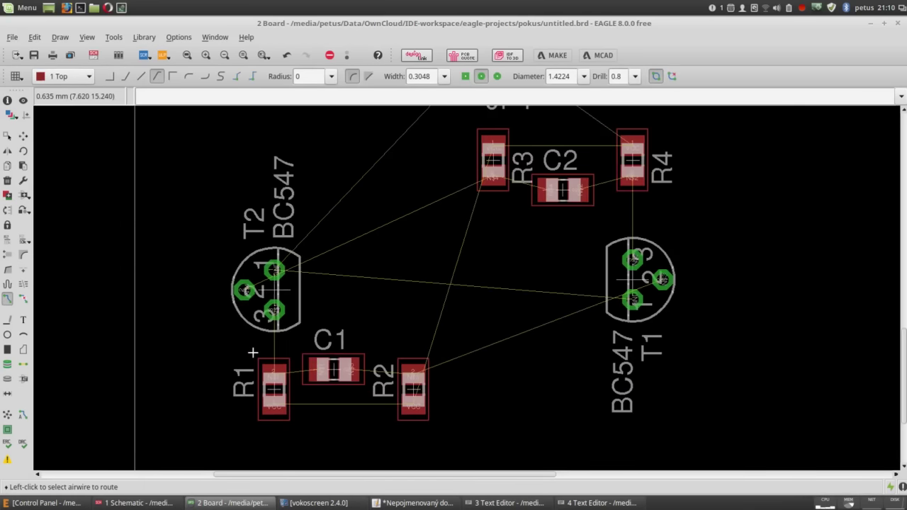
scroll(255, 323, "up", 2)
left_click(289, 246)
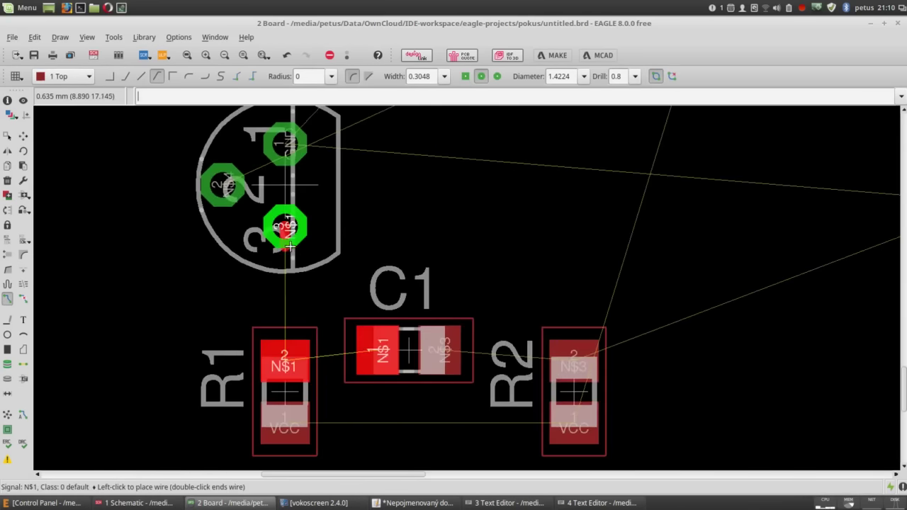
left_click(281, 357)
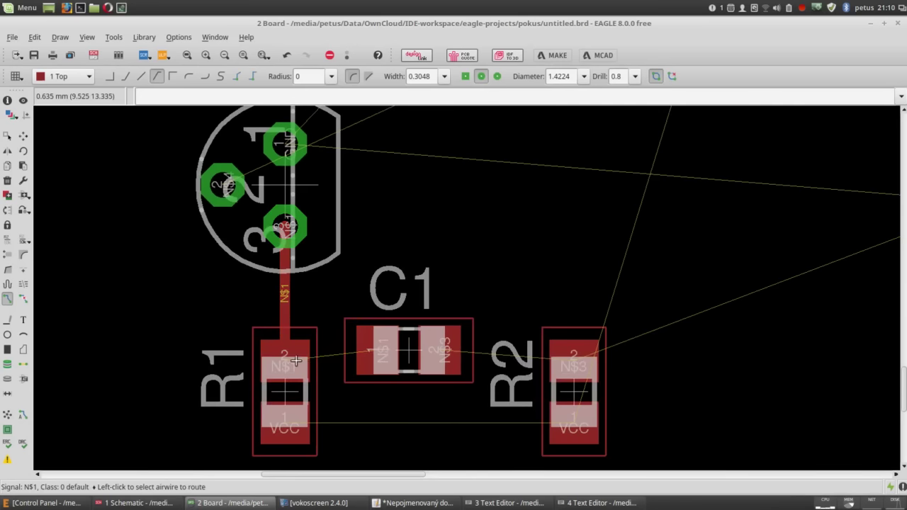
left_click(295, 361)
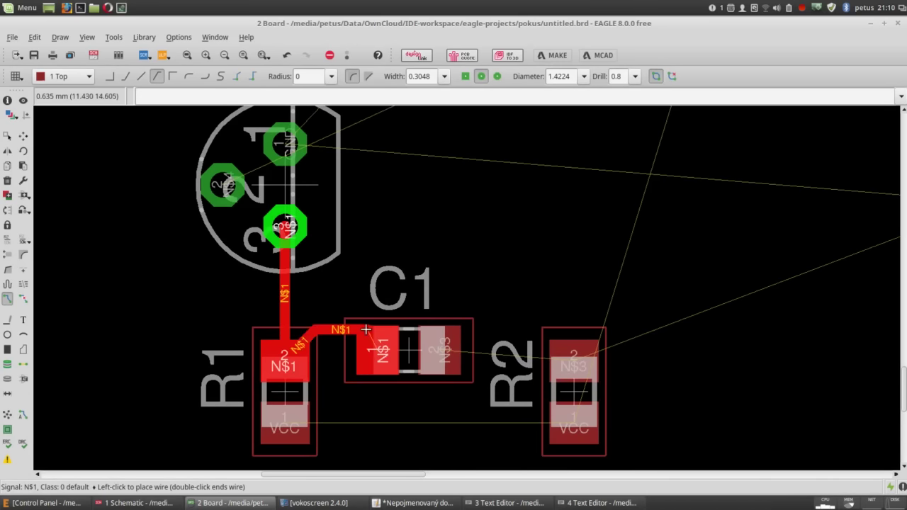
left_click(372, 350)
scroll(372, 351, "down", 1)
scroll(372, 351, "down", 2)
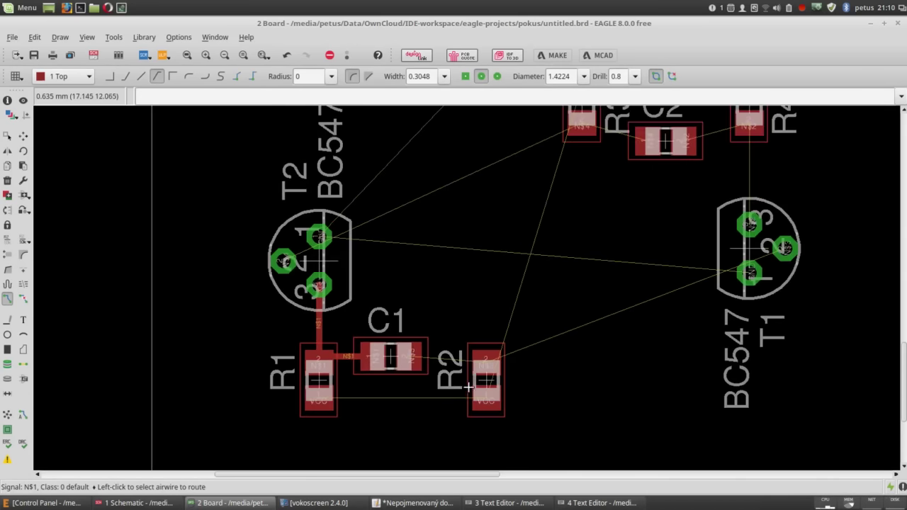
left_click(411, 362)
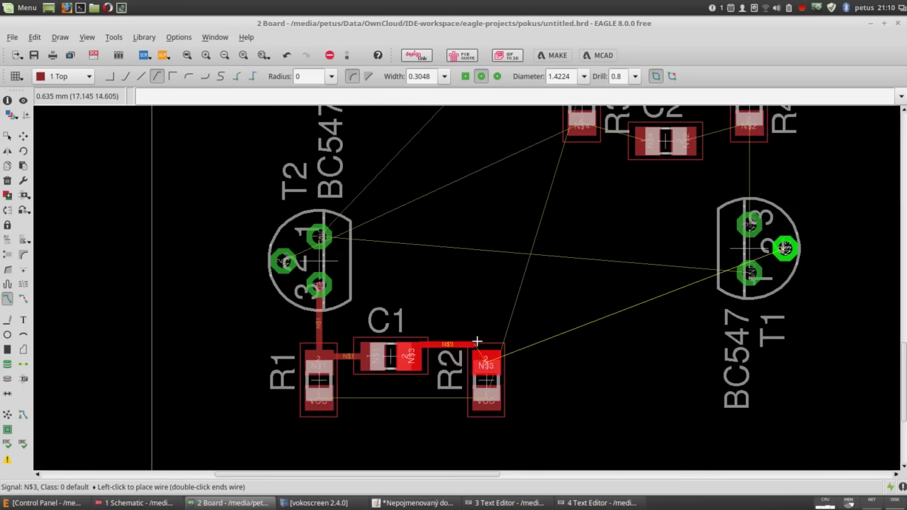
left_click(486, 364)
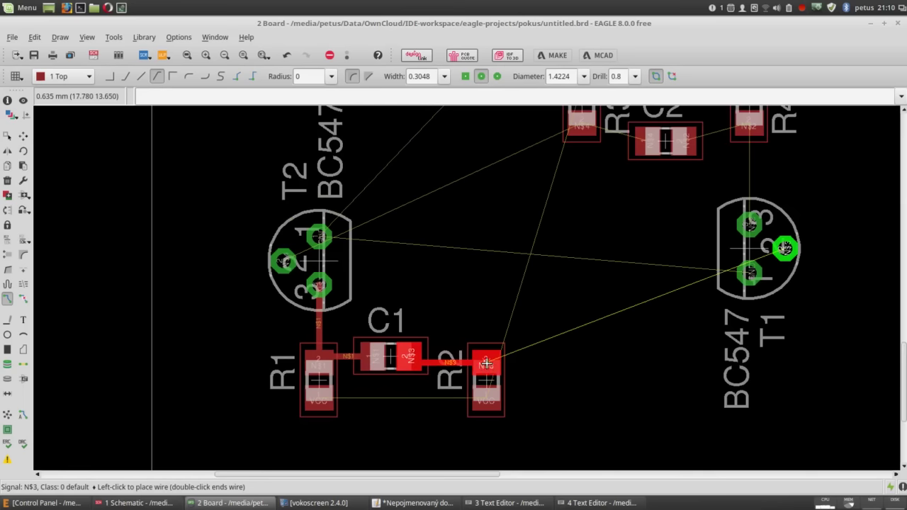
Step: Route the VCC trace from R1 pad 1 to R2 pad 1
scroll(473, 407, "up", 3)
scroll(446, 419, "up", 1)
left_click(186, 379)
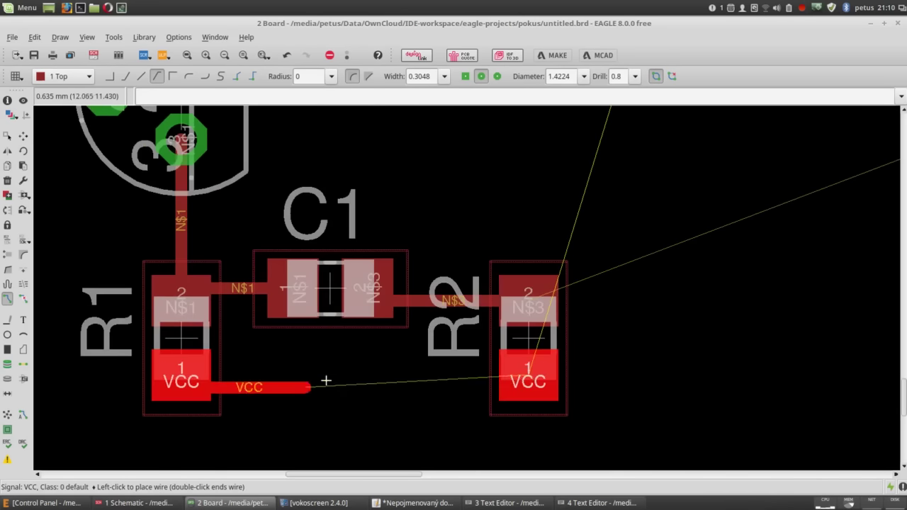
left_click(540, 373)
Step: Route N$4 from R3 to C2 and N$2 from C2 to R4
scroll(540, 373, "down", 2)
scroll(662, 142, "up", 3)
middle_click_drag(666, 131, 651, 186)
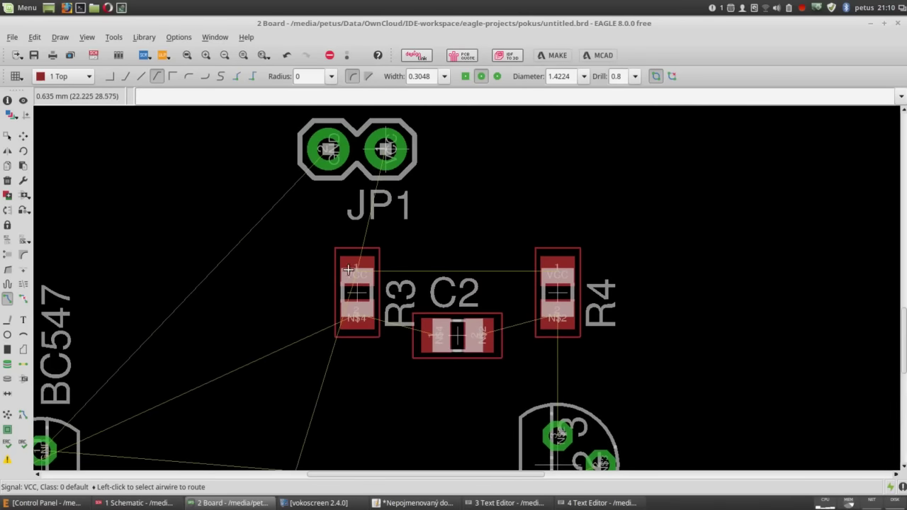
left_click(358, 313)
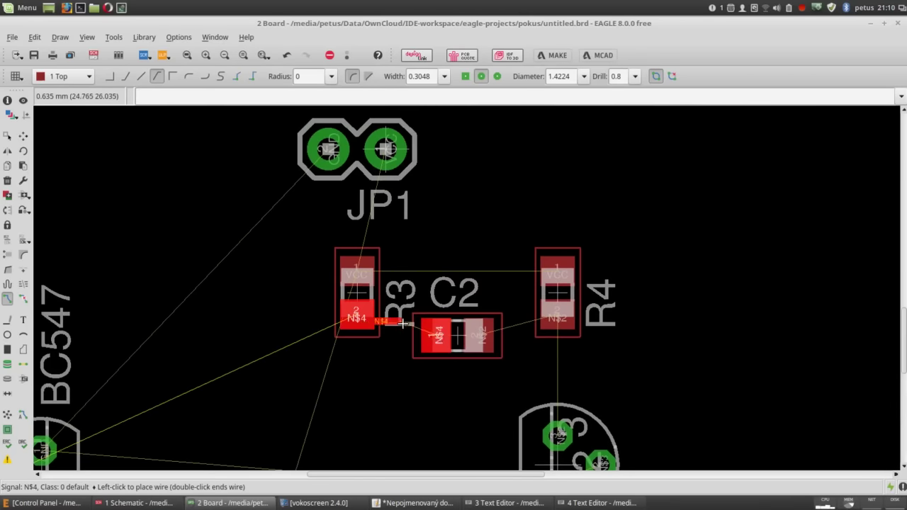
left_click(437, 336)
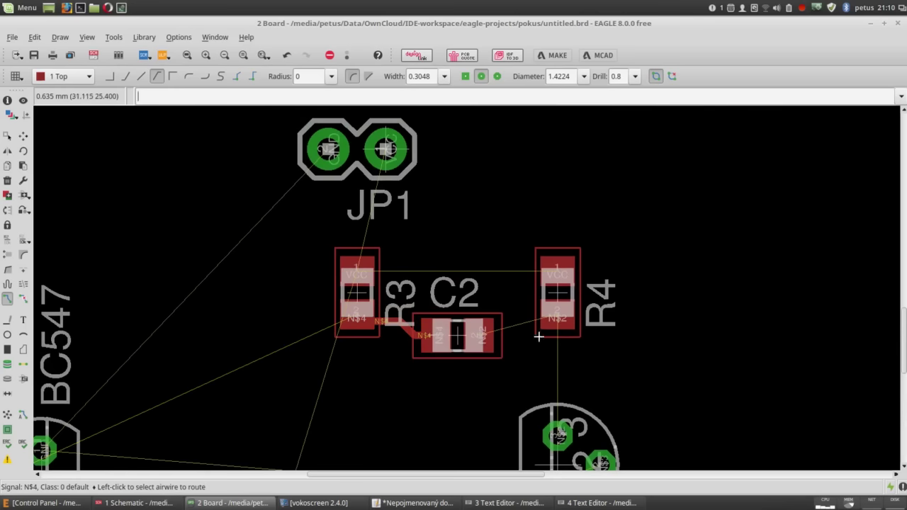
left_click(478, 338)
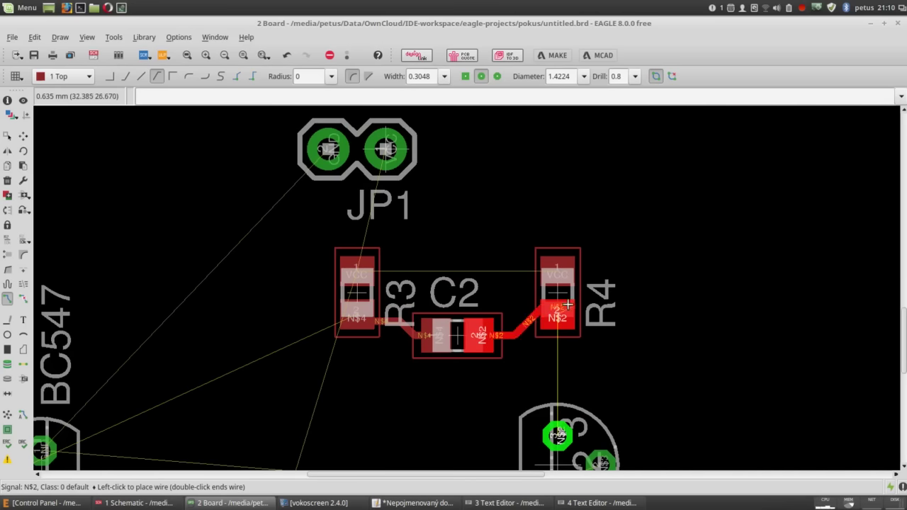
left_click(559, 314)
Step: Route T1 to R4, then the N$3 trace from T1 pad 2 around to R2
scroll(560, 314, "down", 2)
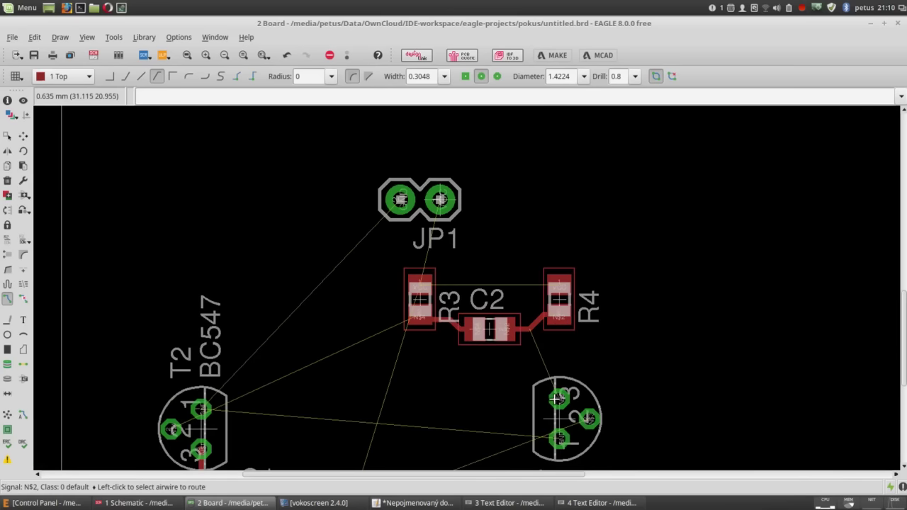
left_click(555, 399)
left_click(560, 313)
scroll(559, 313, "down", 1)
scroll(559, 313, "down", 1)
middle_click_drag(560, 313, 560, 220)
scroll(537, 327, "up", 2)
scroll(537, 326, "up", 1)
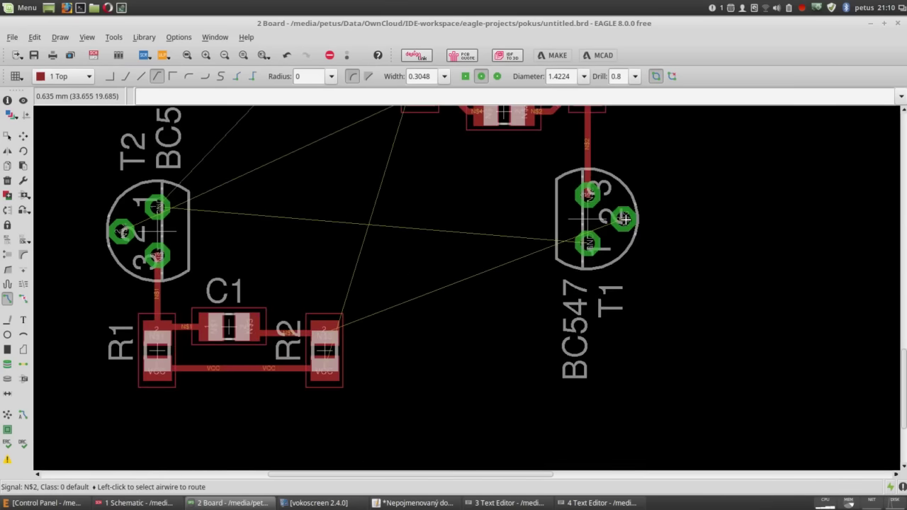
left_click(625, 220)
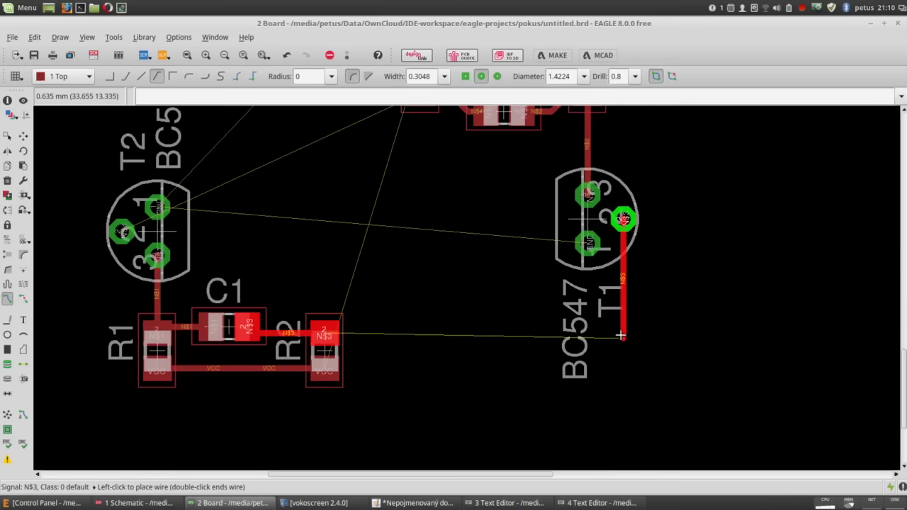
left_click(624, 310)
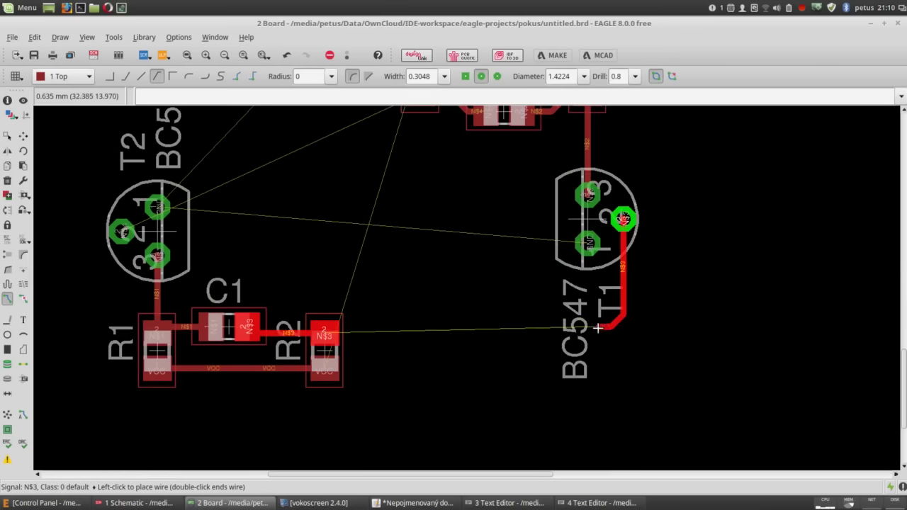
left_click(324, 332)
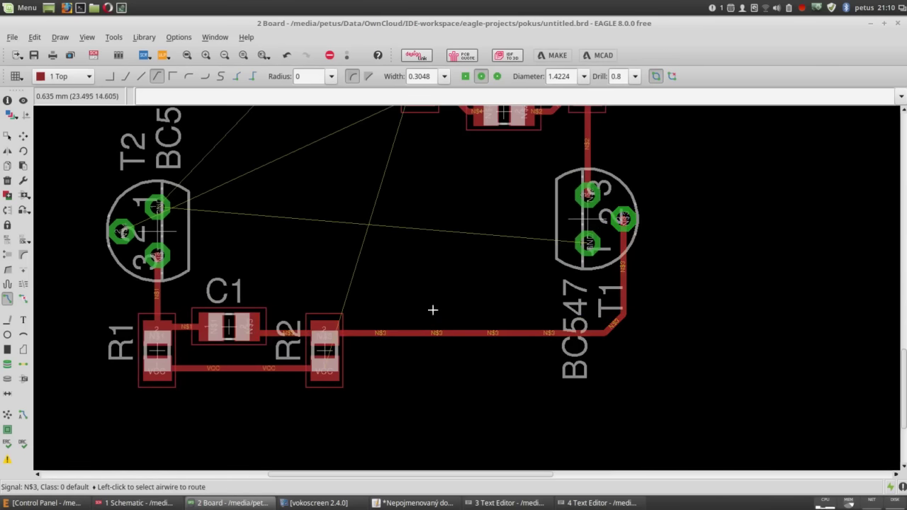
Step: Route the N$4 trace from T2 up and across to R3's pad
scroll(432, 310, "down", 2)
scroll(184, 252, "up", 1)
middle_click_drag(243, 218, 245, 259)
left_click(216, 292)
left_click(212, 203)
left_click(464, 181)
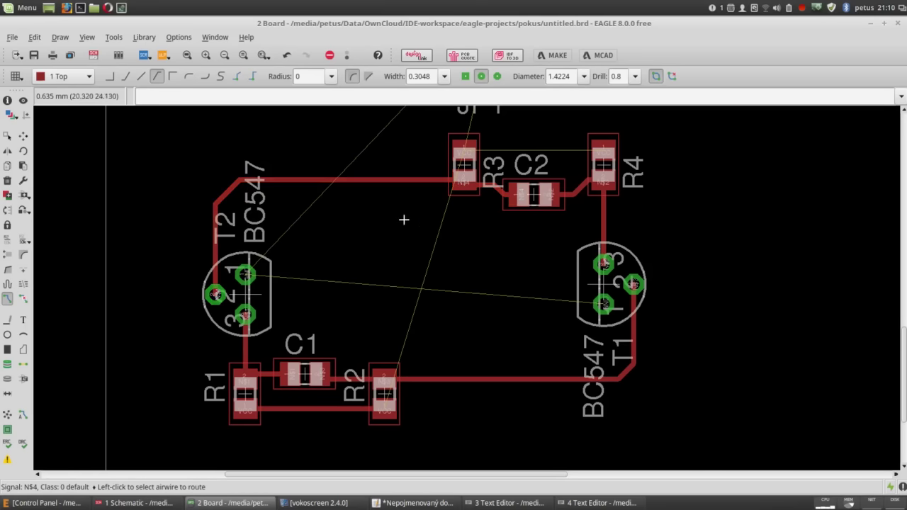
middle_click_drag(404, 217, 366, 300)
scroll(329, 281, "down", 1)
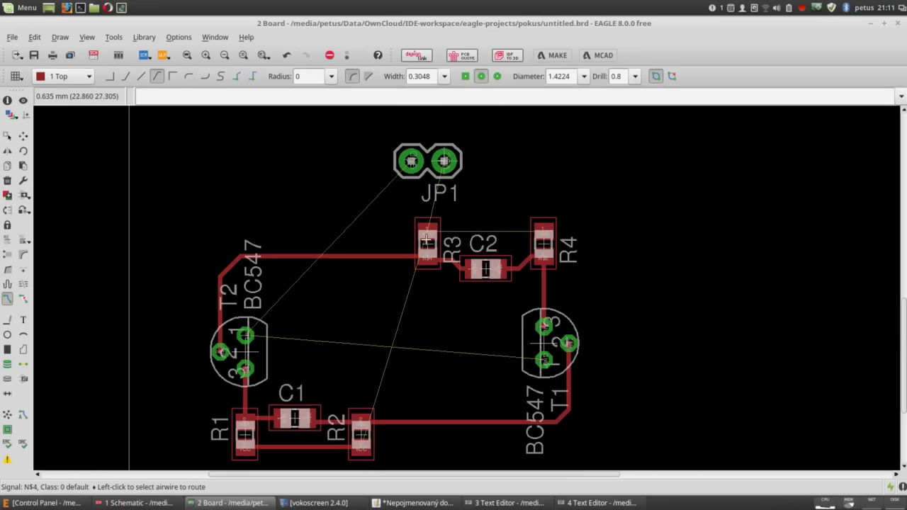
Step: Route the VCC trace from R3 to R4 and the GND trace from T2 to T1
left_click(427, 237)
left_click(544, 231)
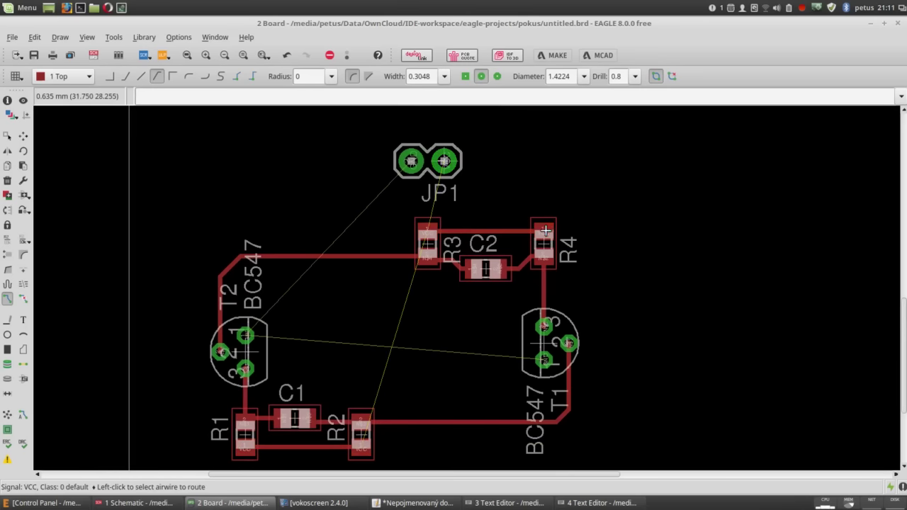
left_click(245, 334)
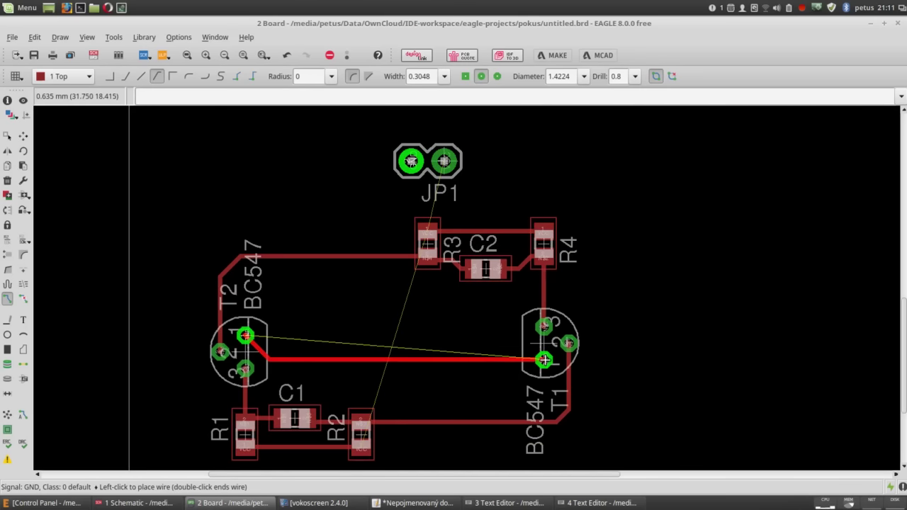
left_click(544, 360)
Step: Route JP1's ground pad down to a via placed by double-click
left_click(411, 162)
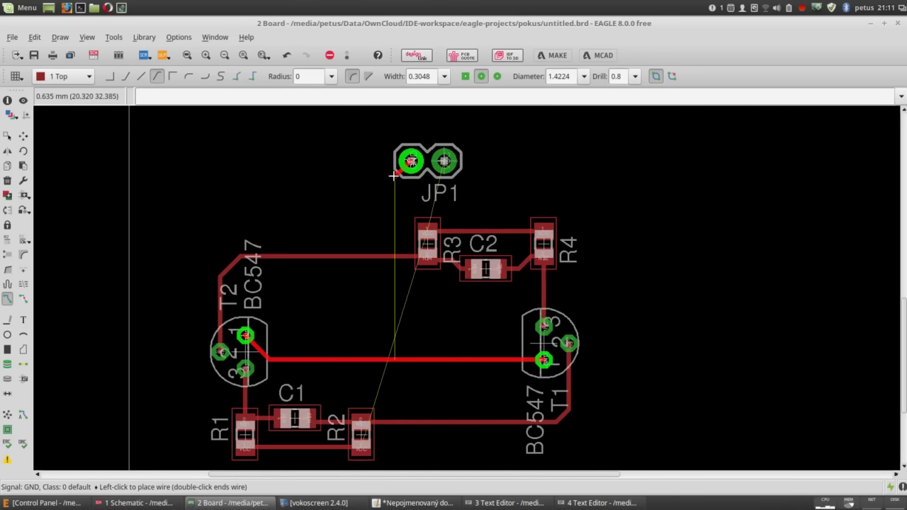
left_click(383, 183)
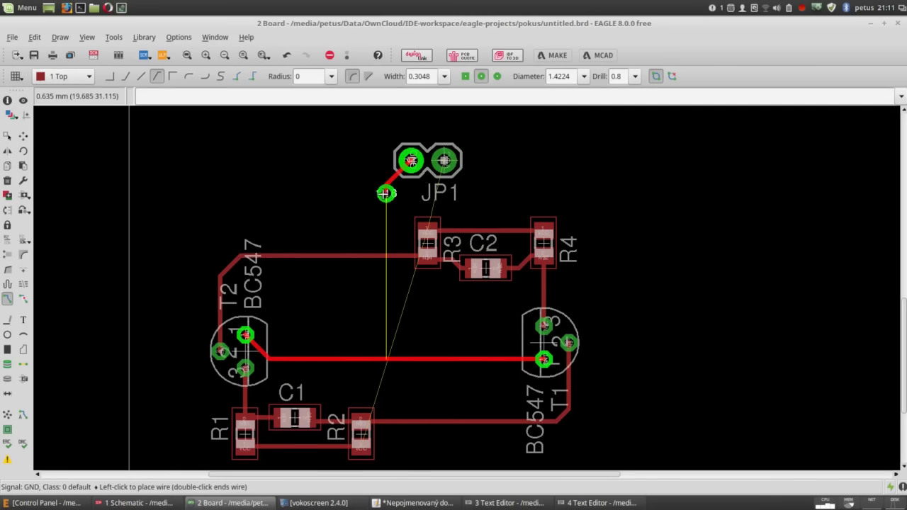
double_click(385, 194)
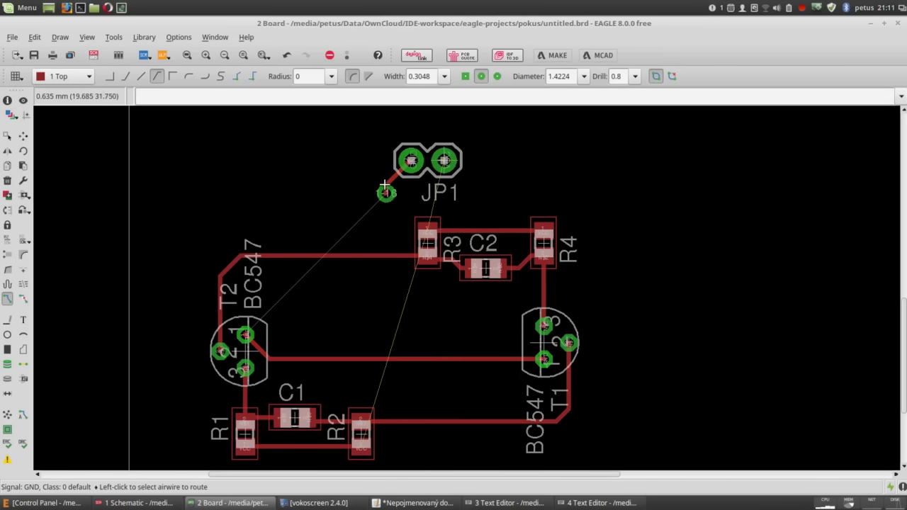
left_click(384, 187)
key("Escape")
Step: Switch to layer 16 Bottom and run a trace from the via to the GND trace
left_click(64, 76)
left_click(60, 91)
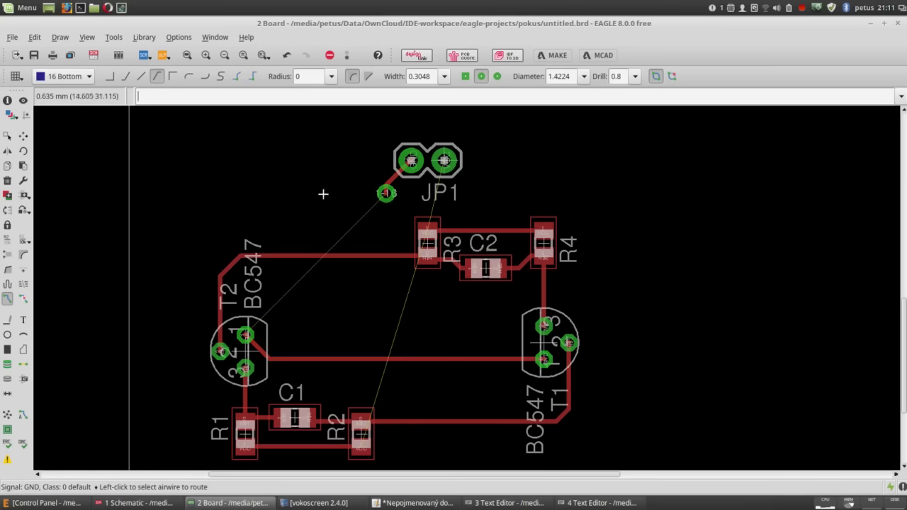
left_click(383, 197)
scroll(375, 351, "up", 1)
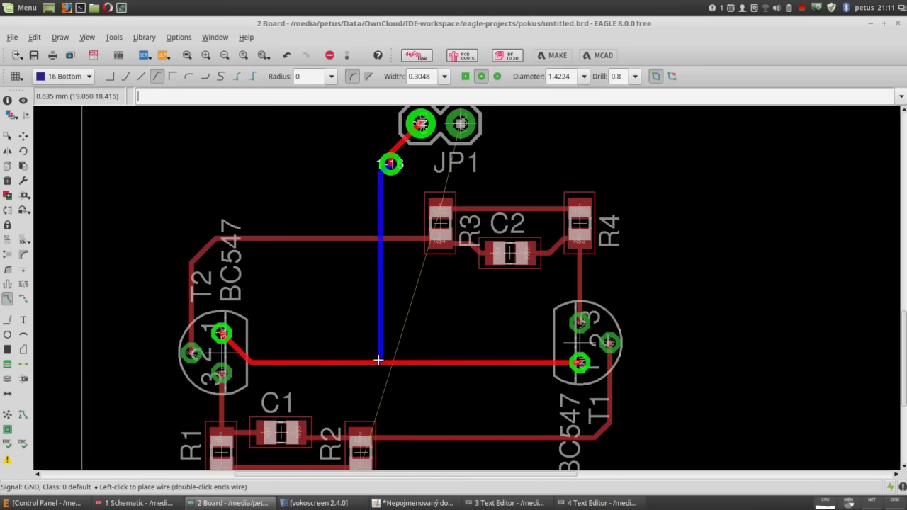
left_click(378, 360)
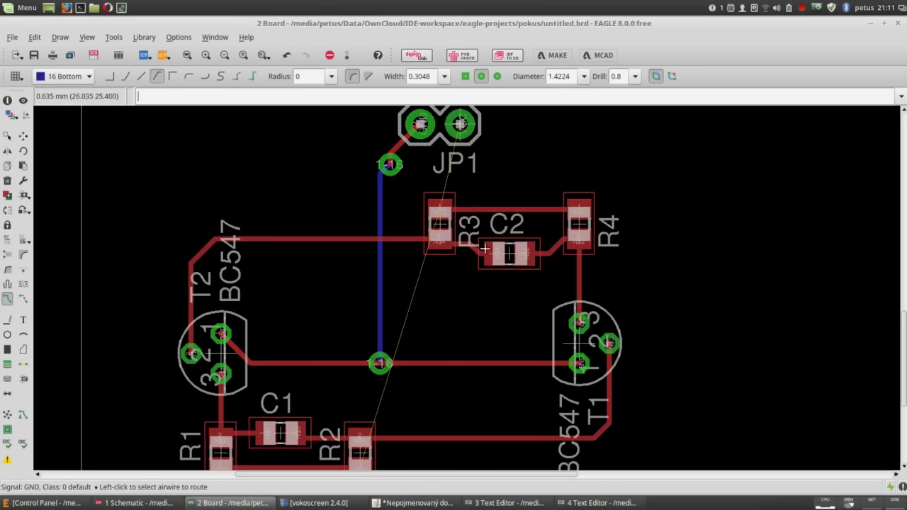
left_click(457, 145)
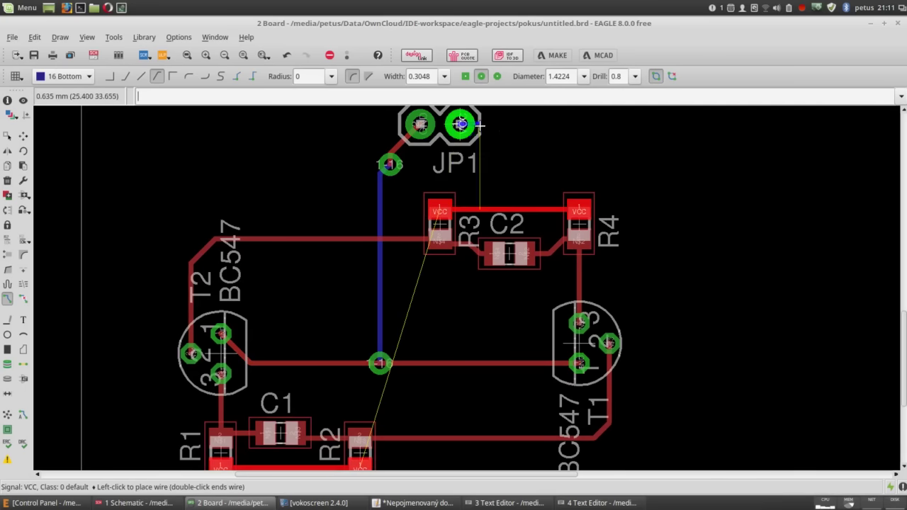
Step: On layer 1 Top, route JP1's VCC through a via to the R3–R4 VCC trace on bottom
key("Escape")
left_click(64, 76)
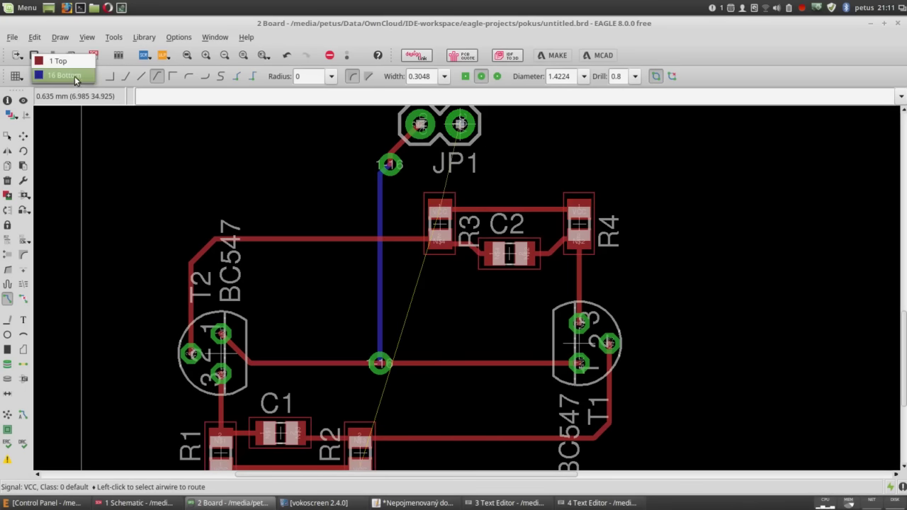
left_click(63, 63)
left_click(460, 126)
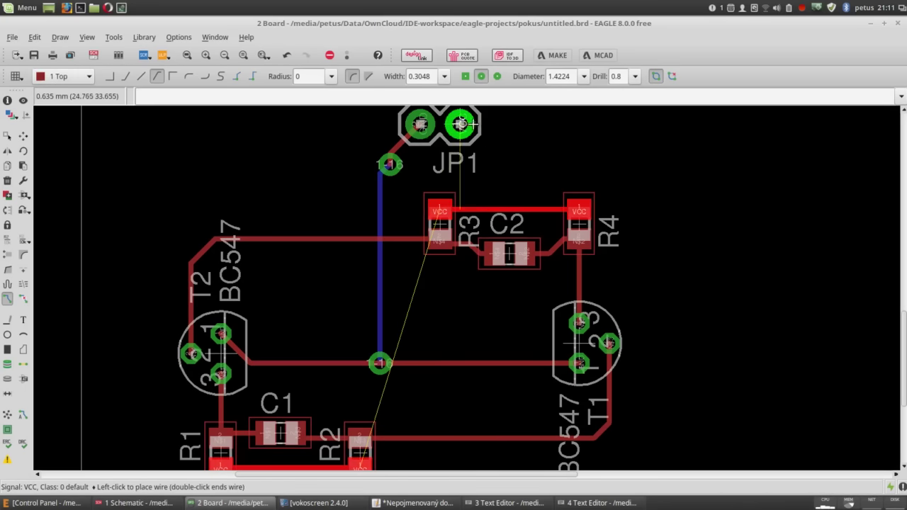
middle_click(508, 125)
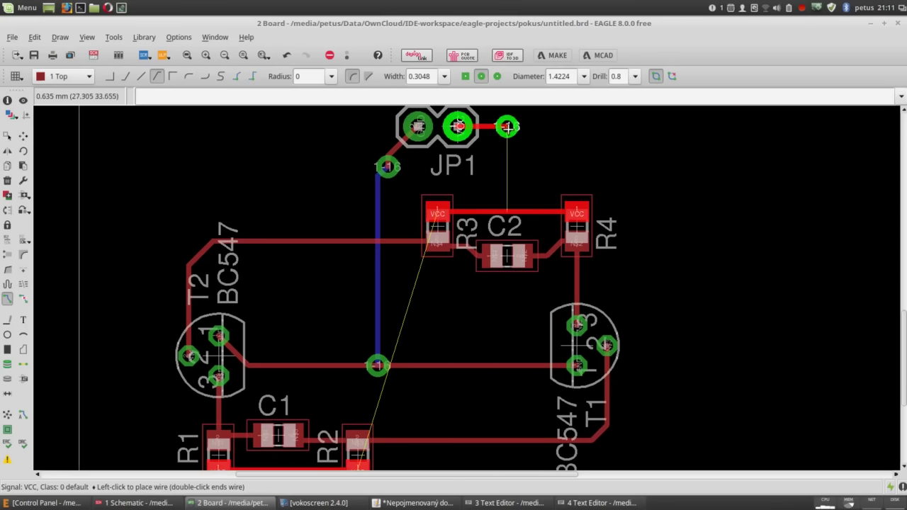
left_click(516, 127)
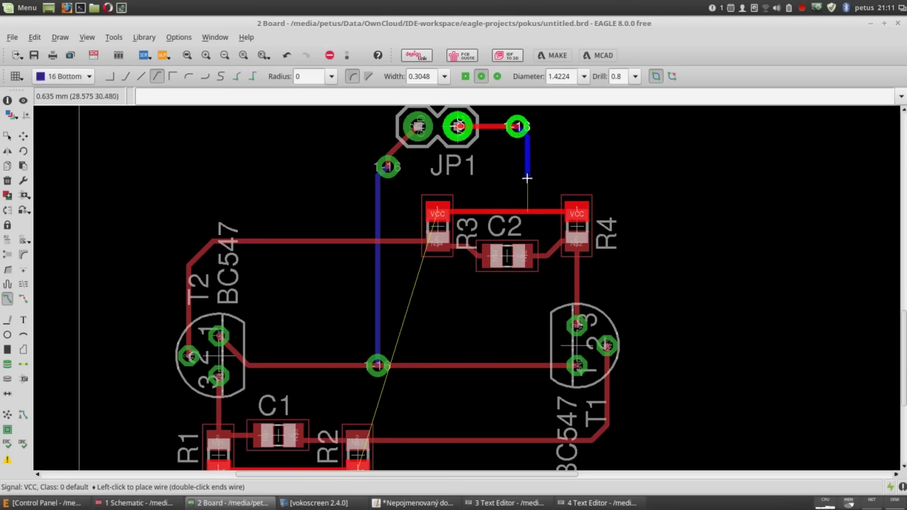
left_click(508, 211)
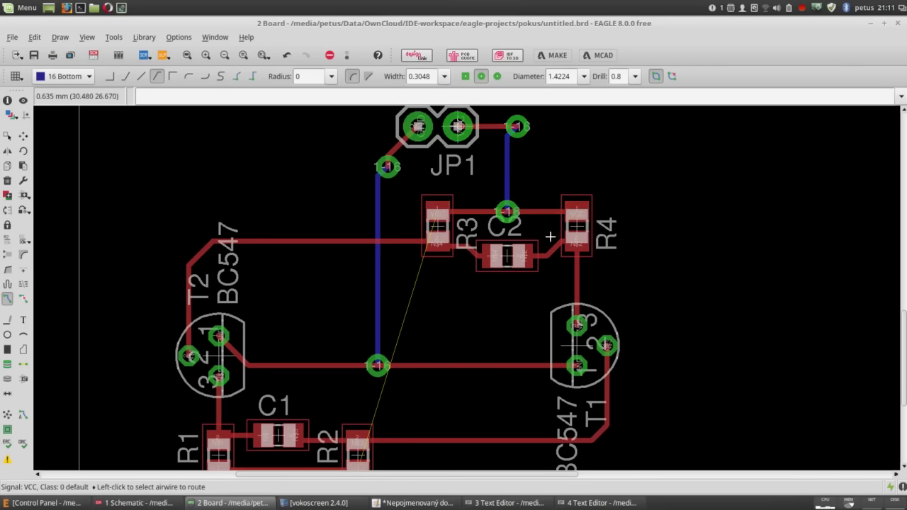
Step: Continue VCC from the via near C2 through another via to R2's pad
scroll(519, 246, "down", 1)
scroll(453, 376, "up", 1)
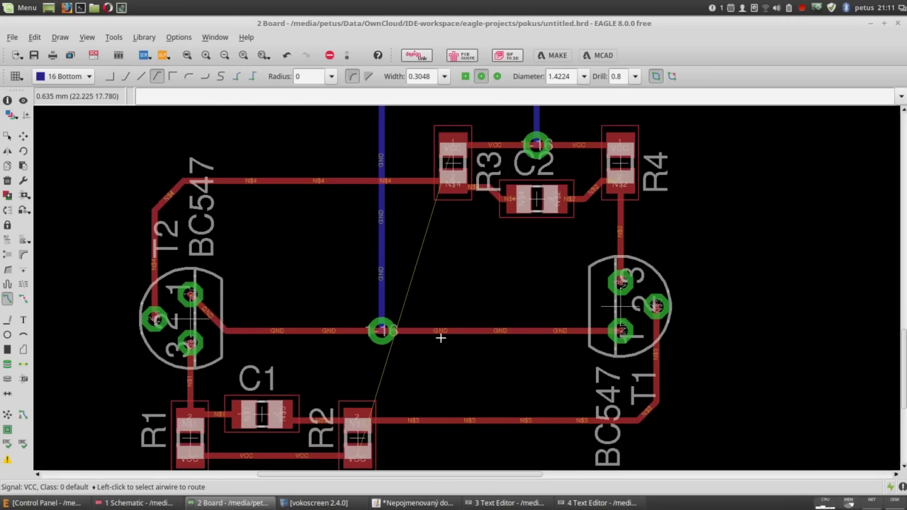
left_click(533, 144)
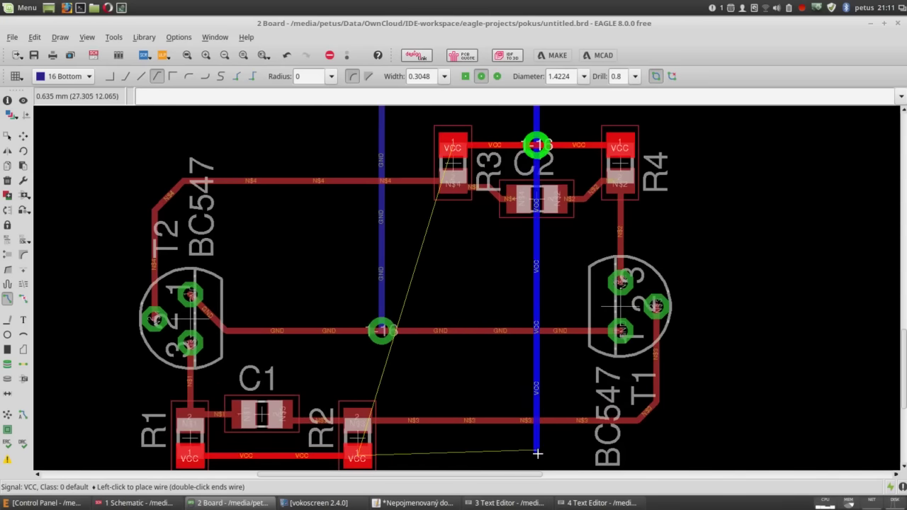
middle_click(537, 452)
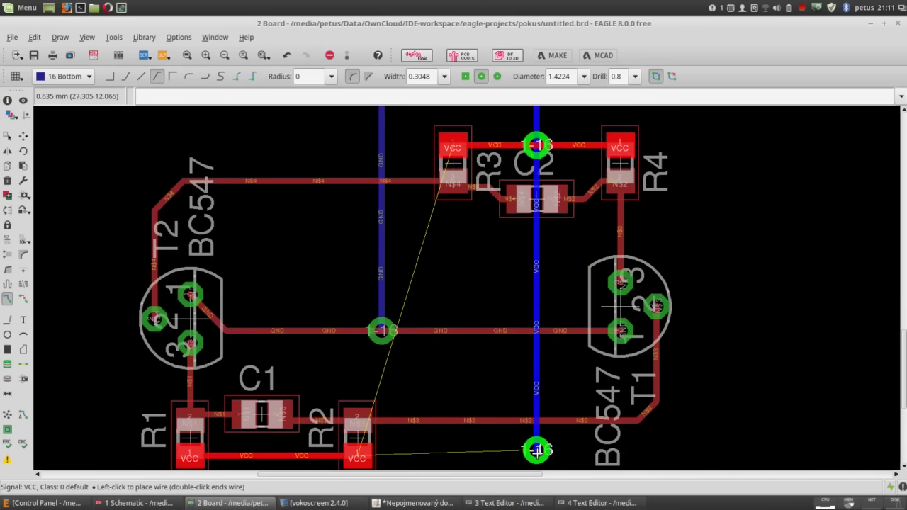
left_click(386, 463)
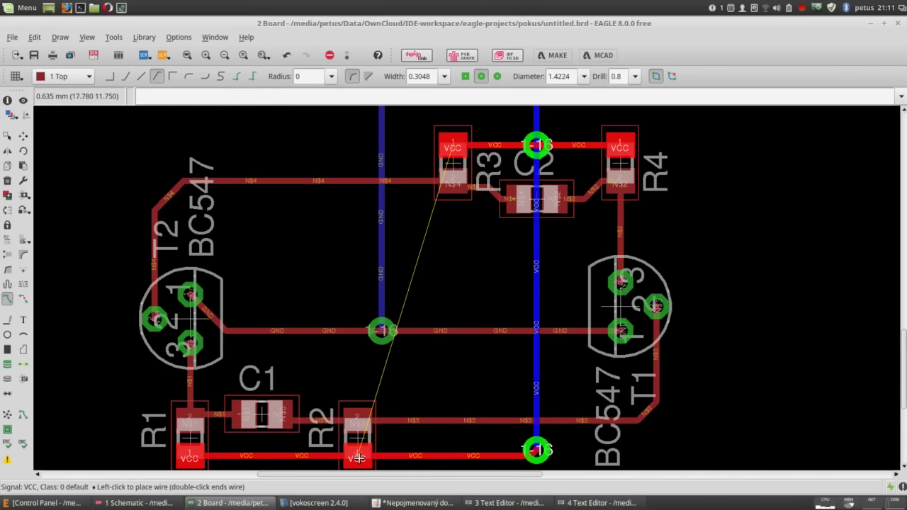
Step: Leave routing and save the board as untitled.brd
scroll(456, 377, "down", 3)
middle_click_drag(445, 324, 403, 345)
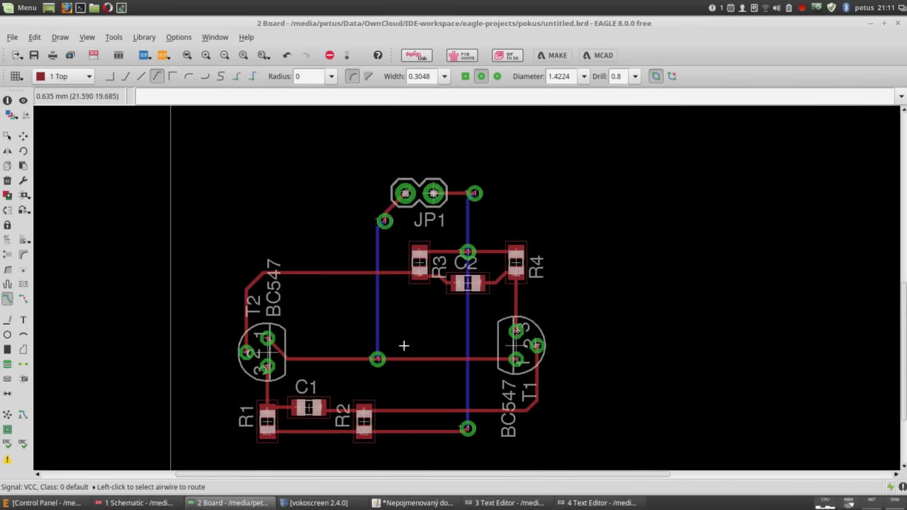
key("ctrl+g")
key("ctrl+s")
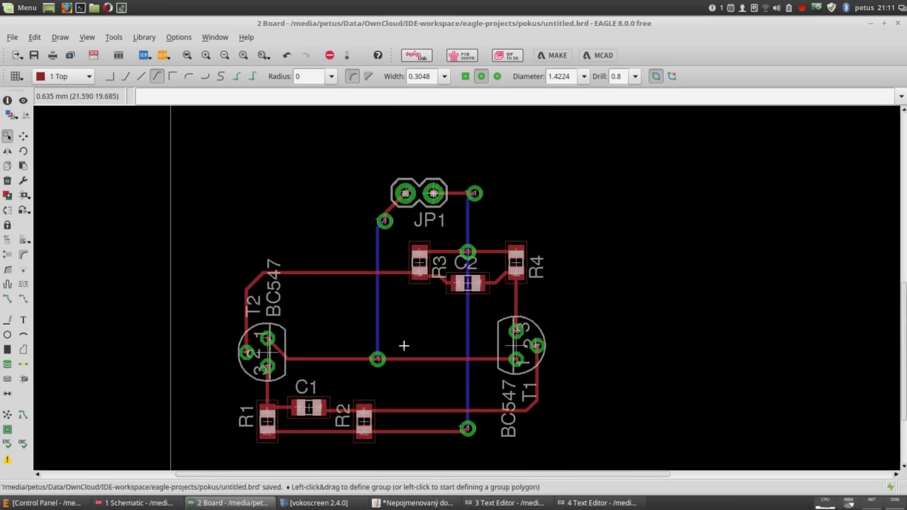